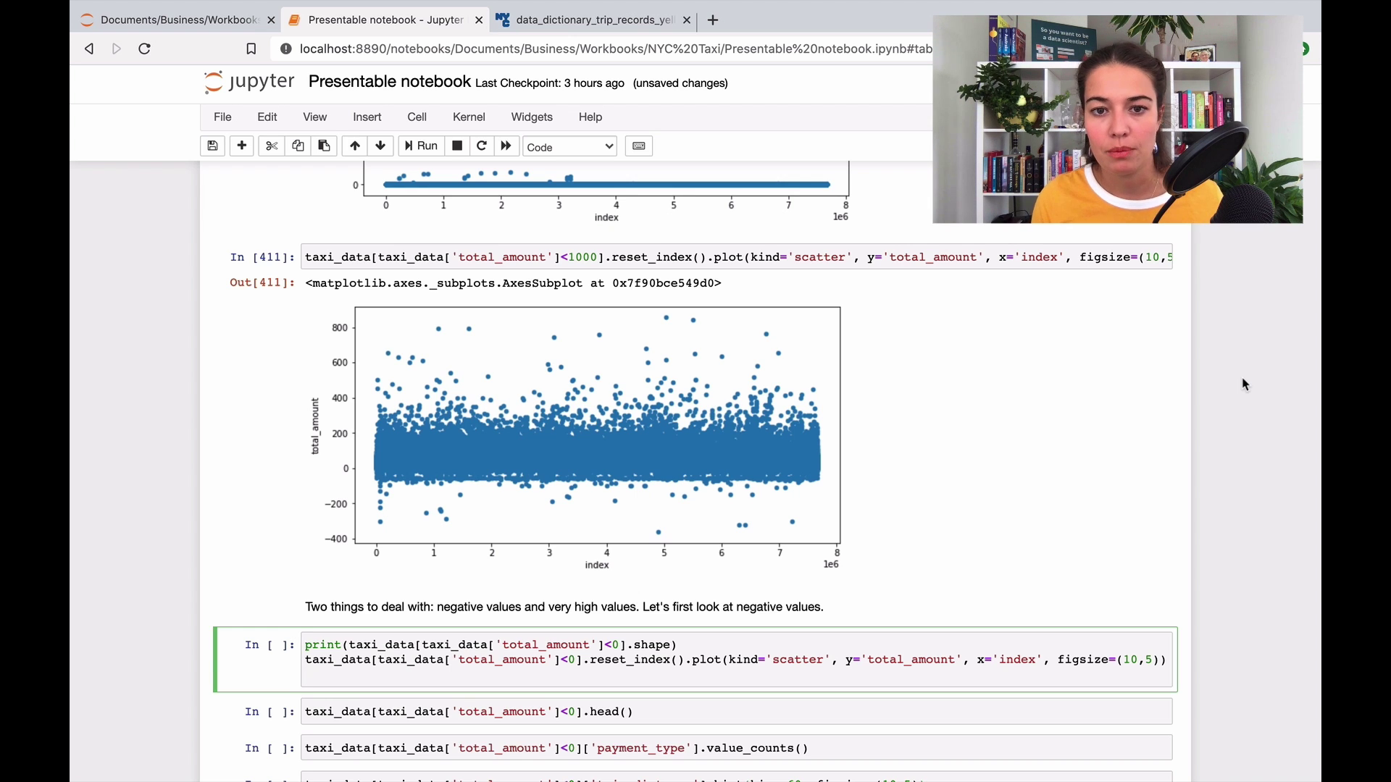
Count trips with negative total_amount (7131 rows) and scatter-plot them against index
{"action": "scroll", "coordinate": [1244, 384], "scroll_direction": "down", "scroll_amount": 3}
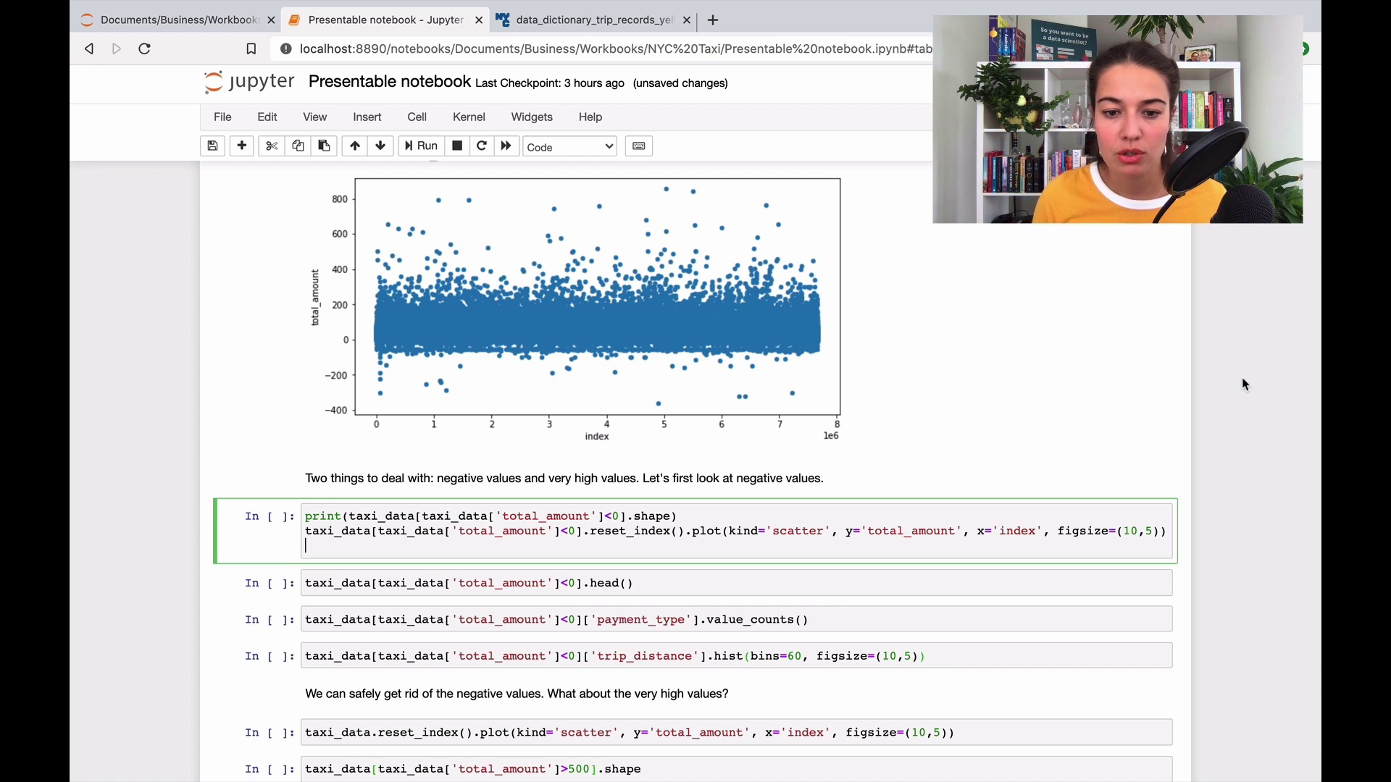
{"action": "key", "text": "shift+Return"}
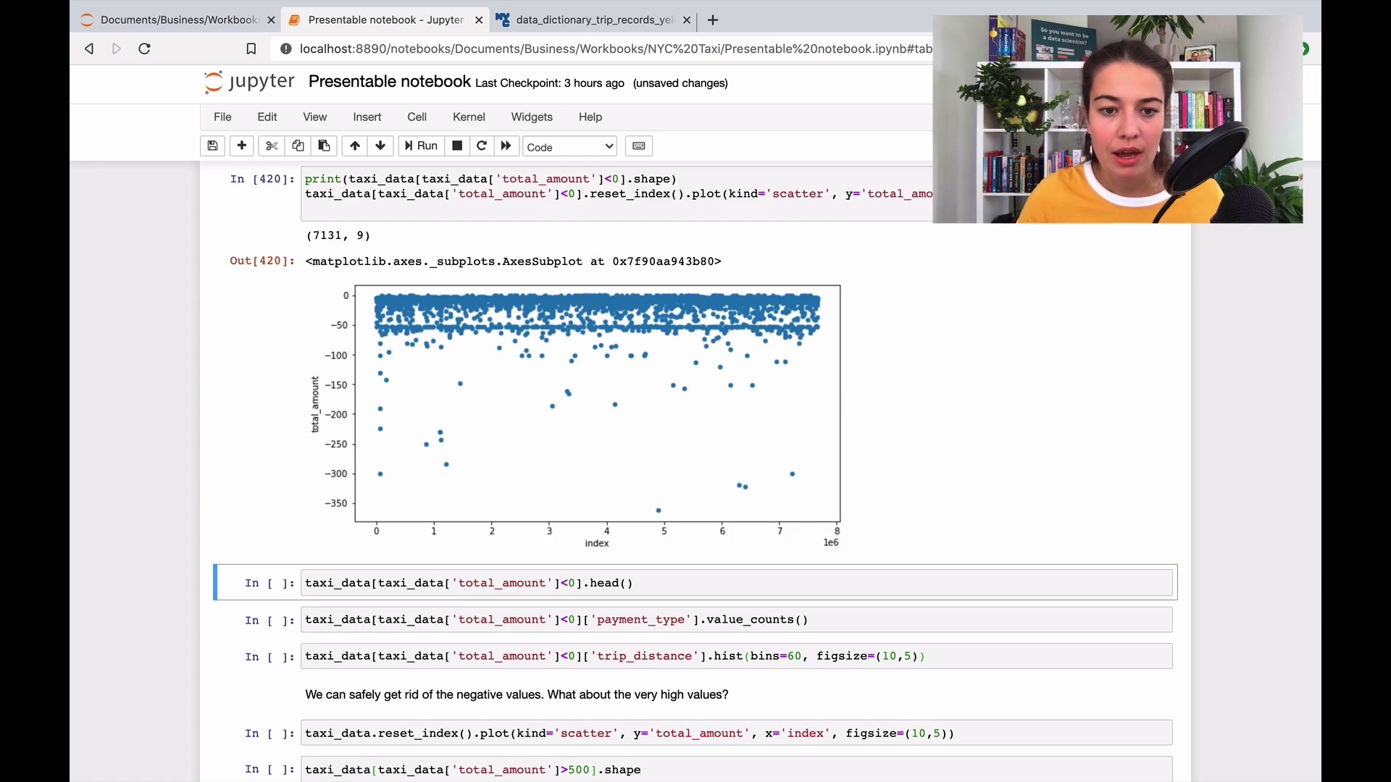
{"action": "scroll", "coordinate": [623, 382], "scroll_direction": "up", "scroll_amount": 3}
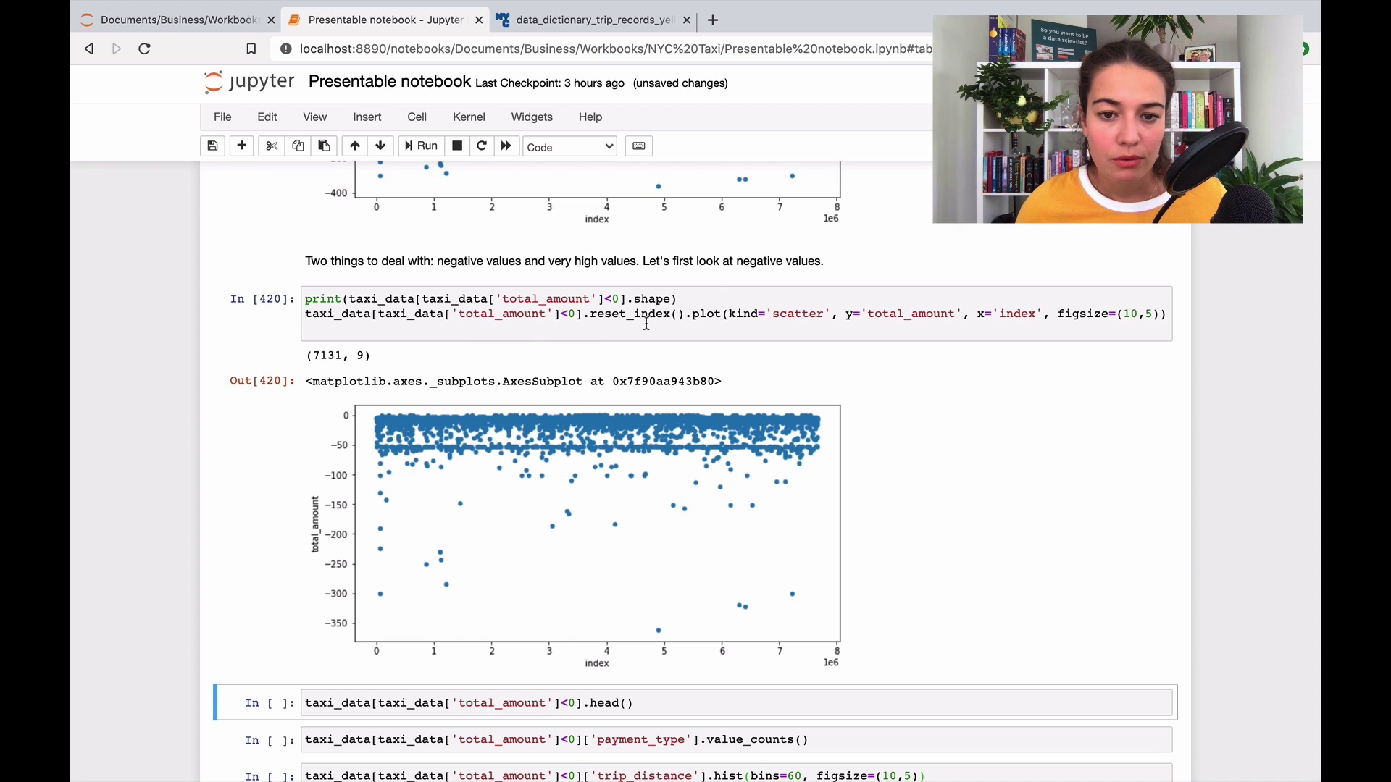
{"action": "double_click", "coordinate": [324, 355]}
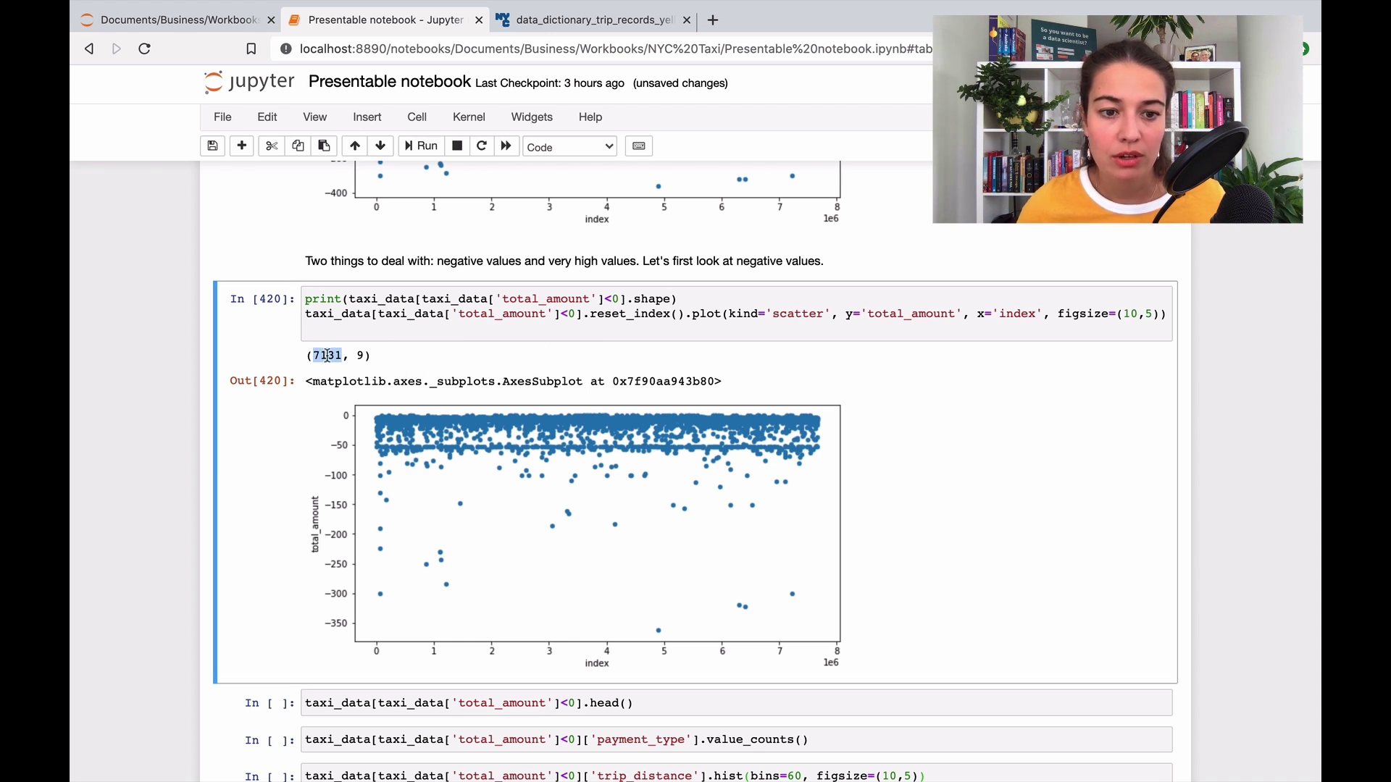
{"action": "left_click", "coordinate": [323, 355]}
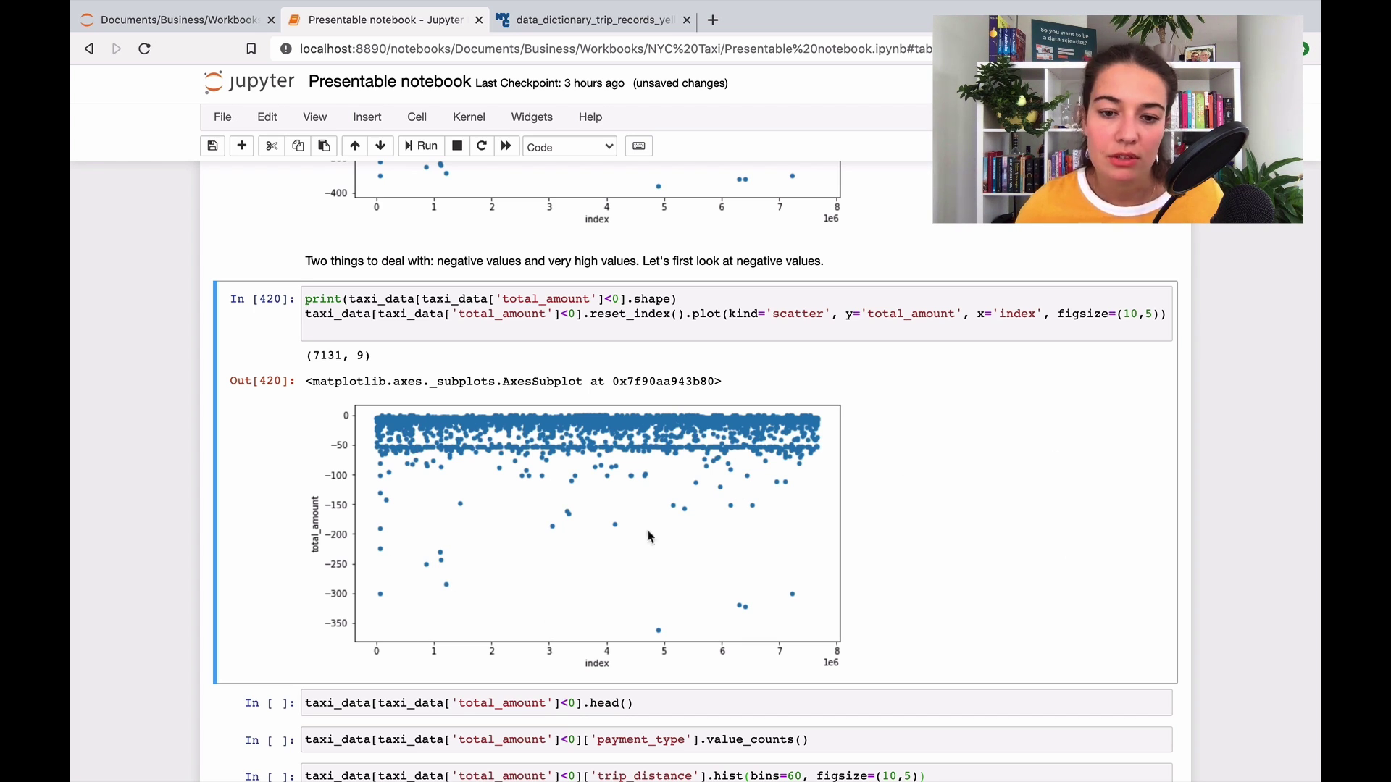
Select the cell that previews the negative-amount rows
{"action": "scroll", "coordinate": [1251, 469], "scroll_direction": "down", "scroll_amount": 1}
{"action": "scroll", "coordinate": [1250, 469], "scroll_direction": "down", "scroll_amount": 2}
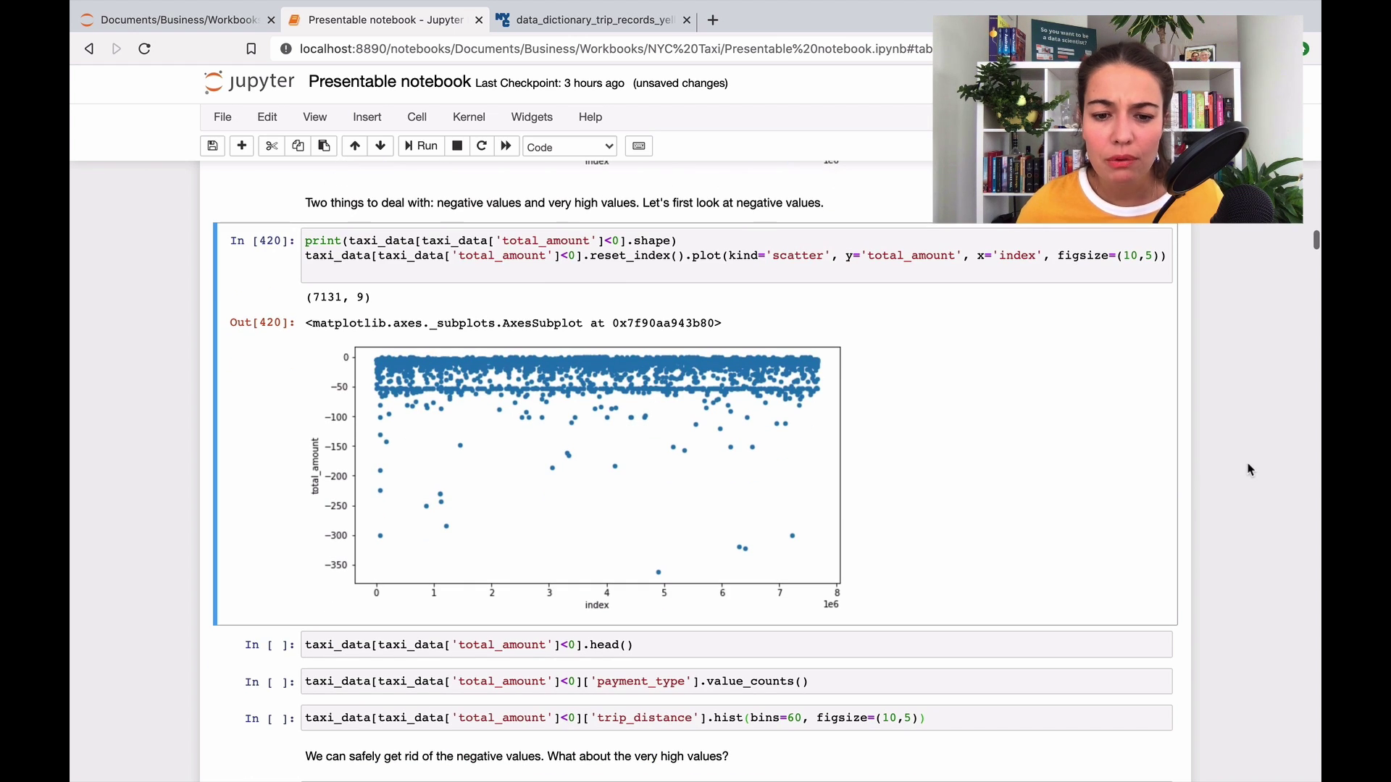
{"action": "left_click", "coordinate": [933, 650]}
Show the first five trips with a negative total_amount
{"action": "key", "text": "shift+Return"}
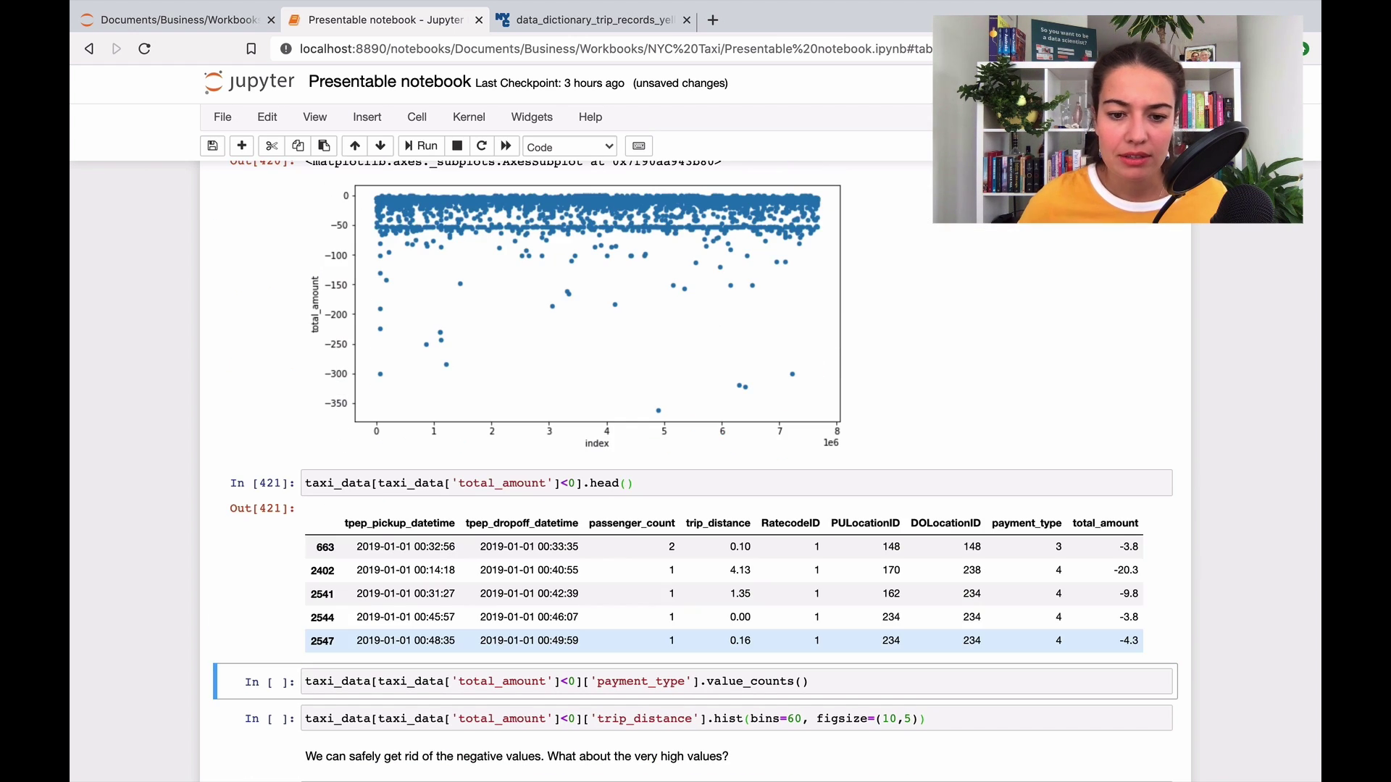
{"action": "scroll", "coordinate": [1251, 298], "scroll_direction": "down", "scroll_amount": 1}
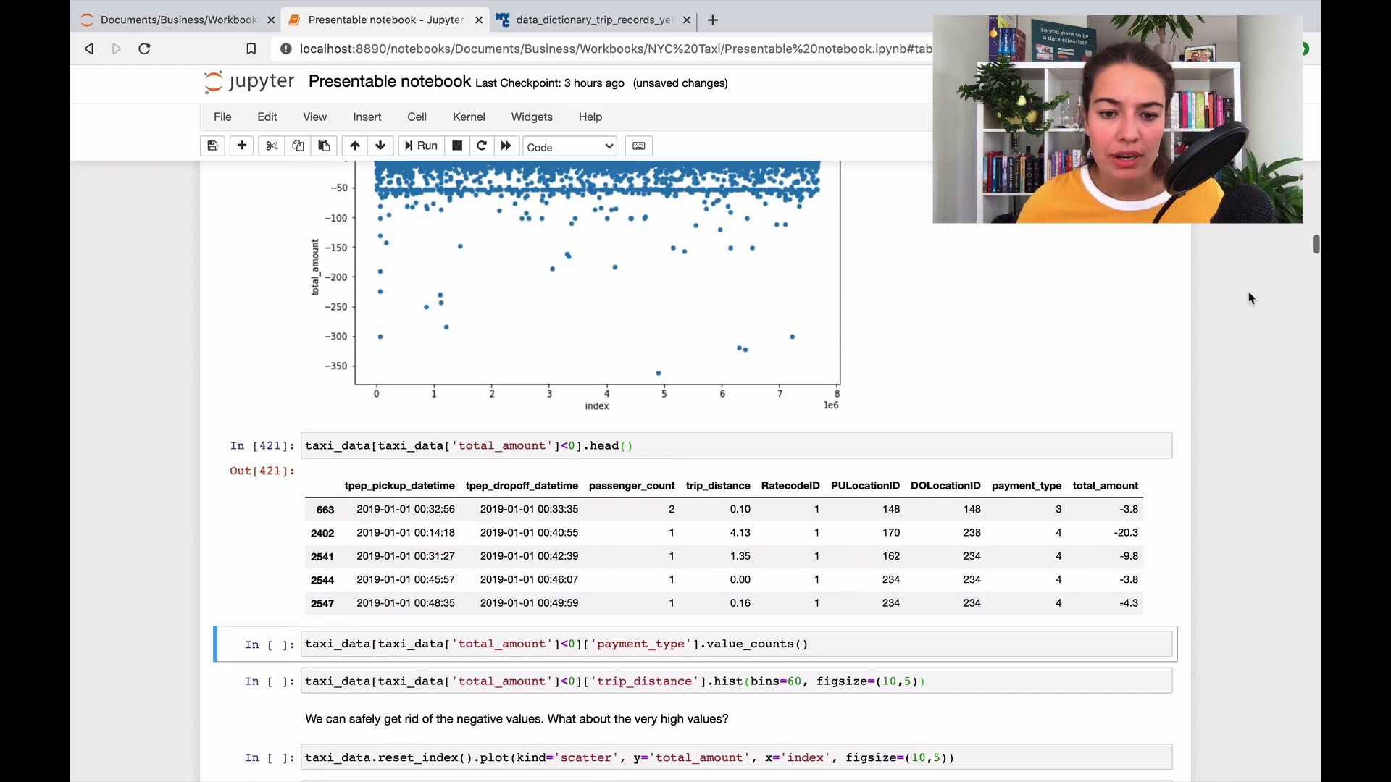
{"action": "scroll", "coordinate": [1250, 298], "scroll_direction": "up", "scroll_amount": 2}
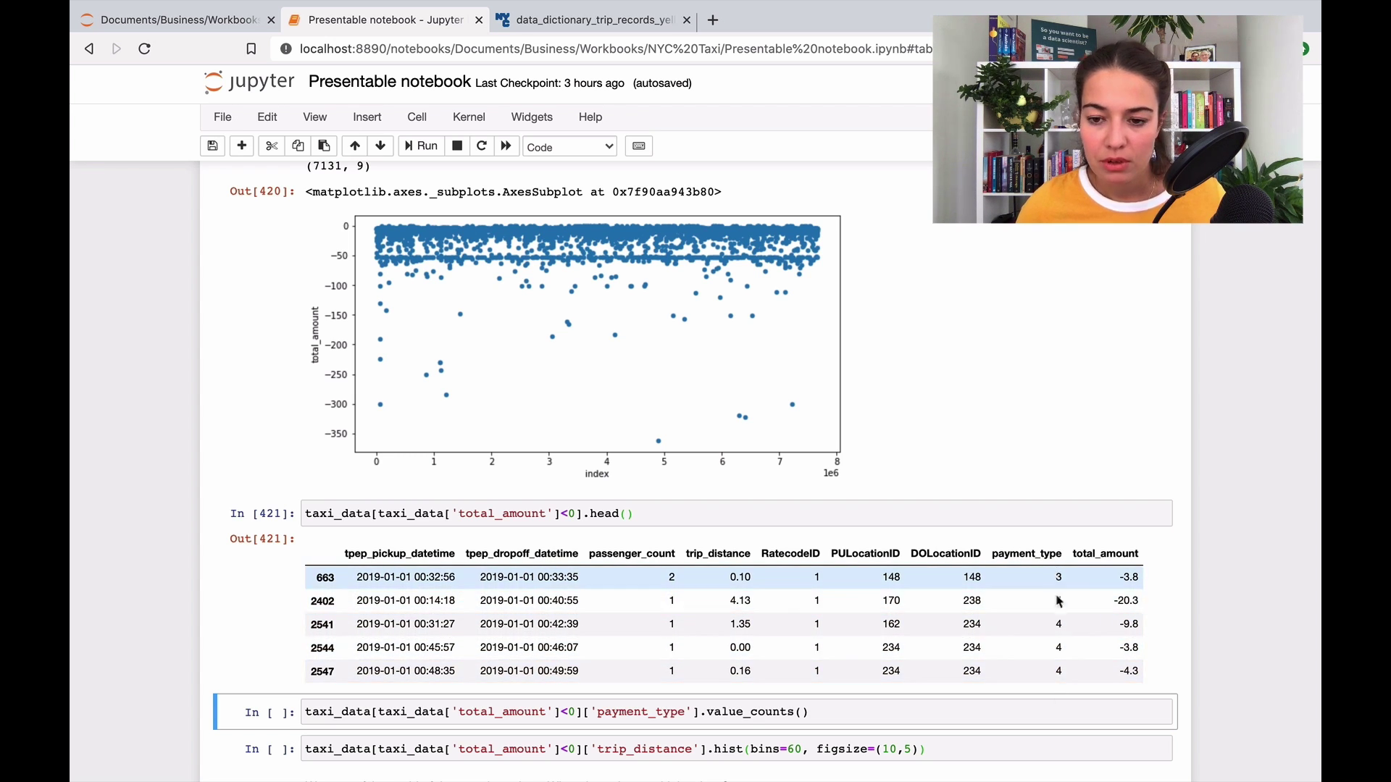
Count negative-amount trips by payment_type: 4088 type 3, 2666 type 4, 376 type 2, 1 type 1
{"action": "left_click", "coordinate": [857, 712]}
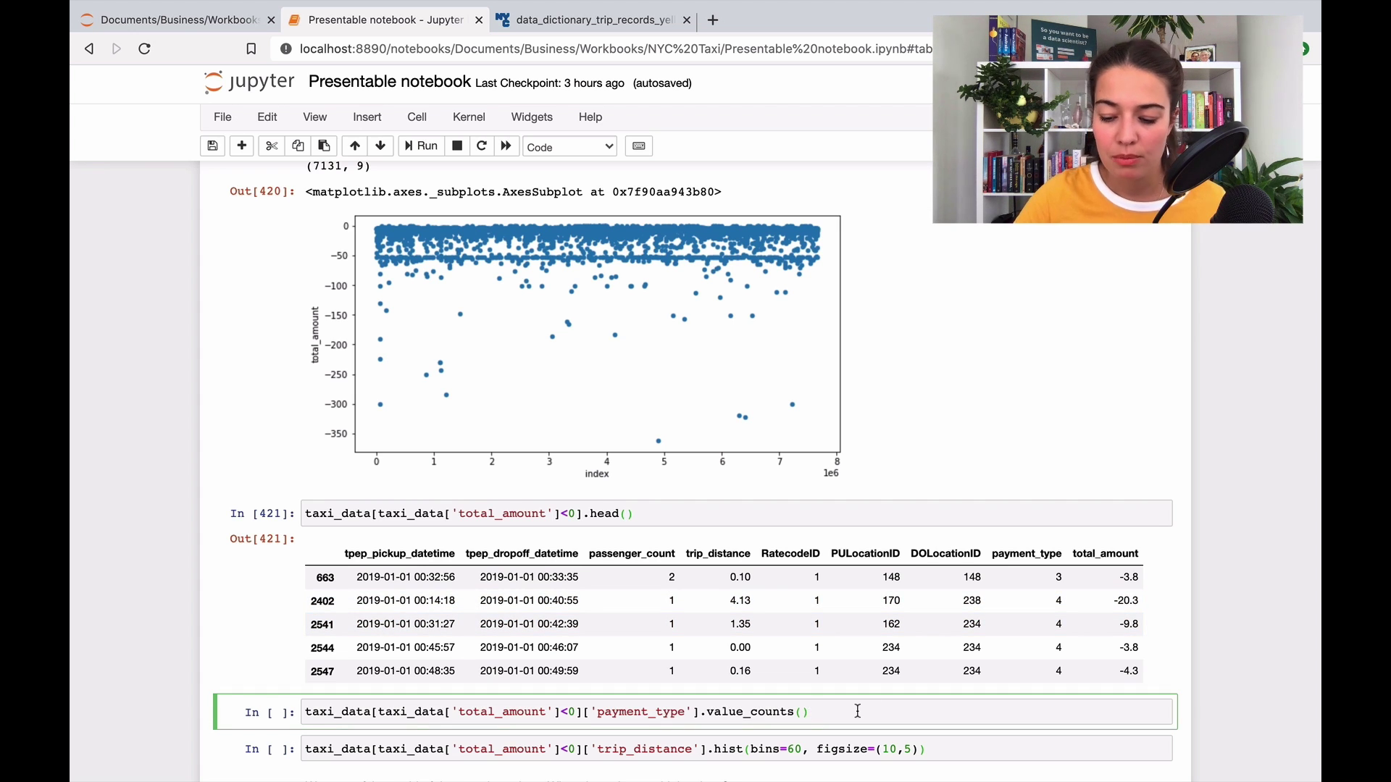
{"action": "key", "text": "shift+Return"}
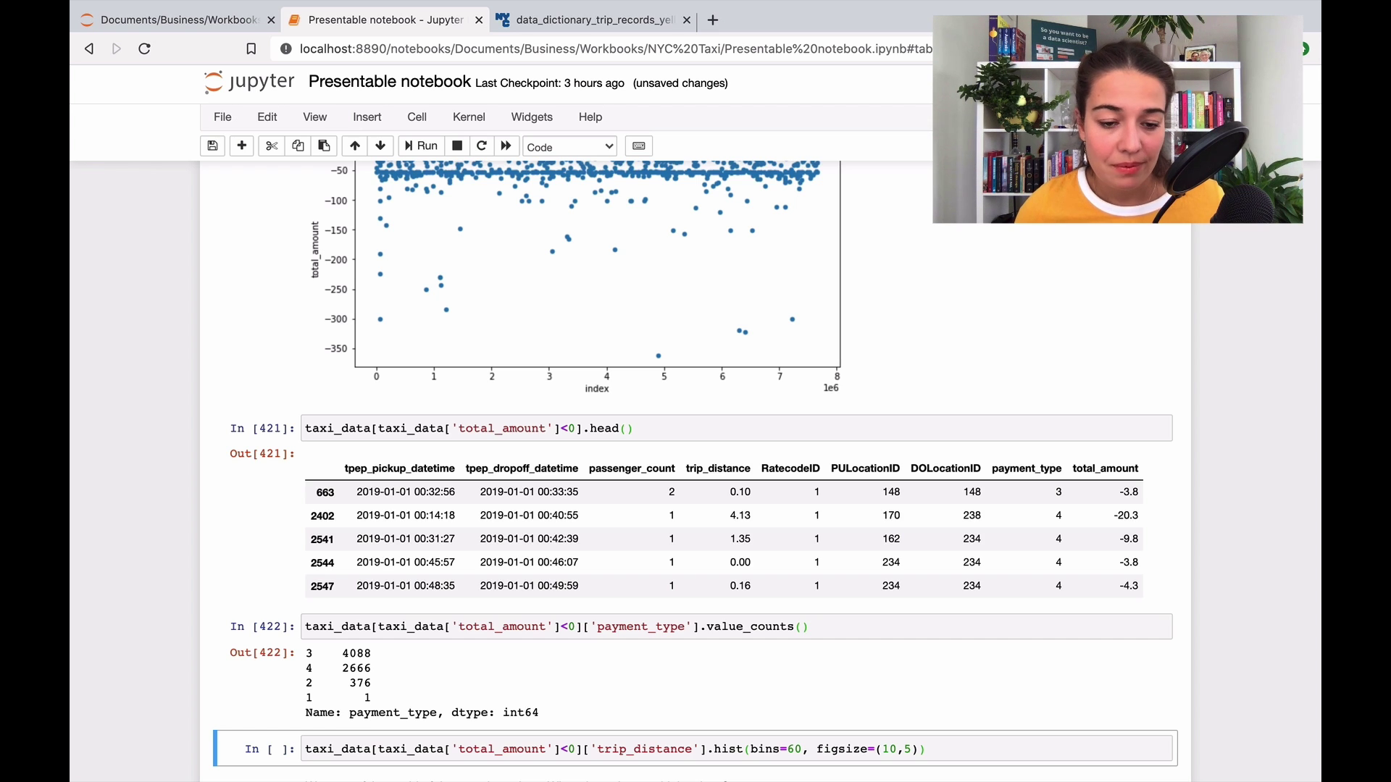
{"action": "left_click_drag", "start_coordinate": [305, 653], "coordinate": [387, 675]}
{"action": "left_click", "coordinate": [388, 676]}
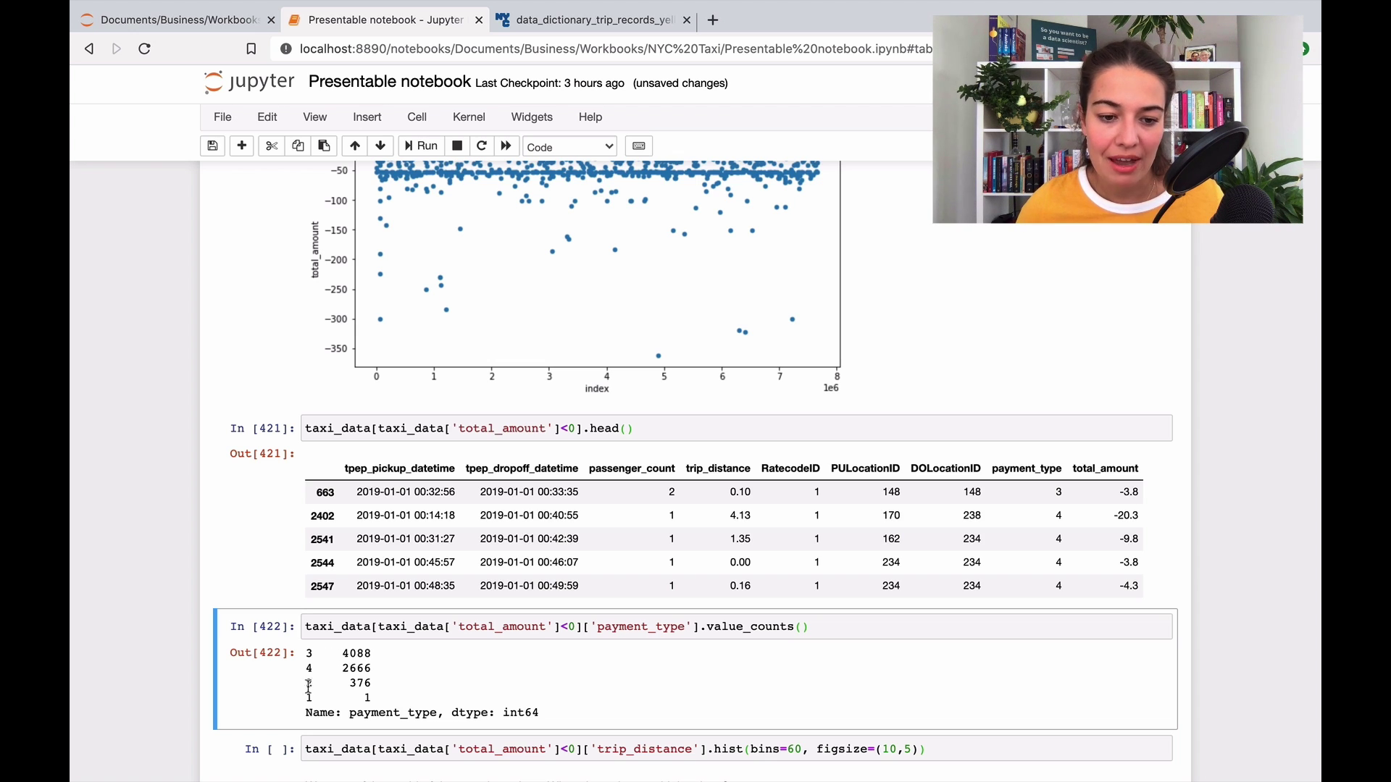
{"action": "left_click_drag", "start_coordinate": [305, 685], "coordinate": [415, 709]}
{"action": "left_click", "coordinate": [410, 706]}
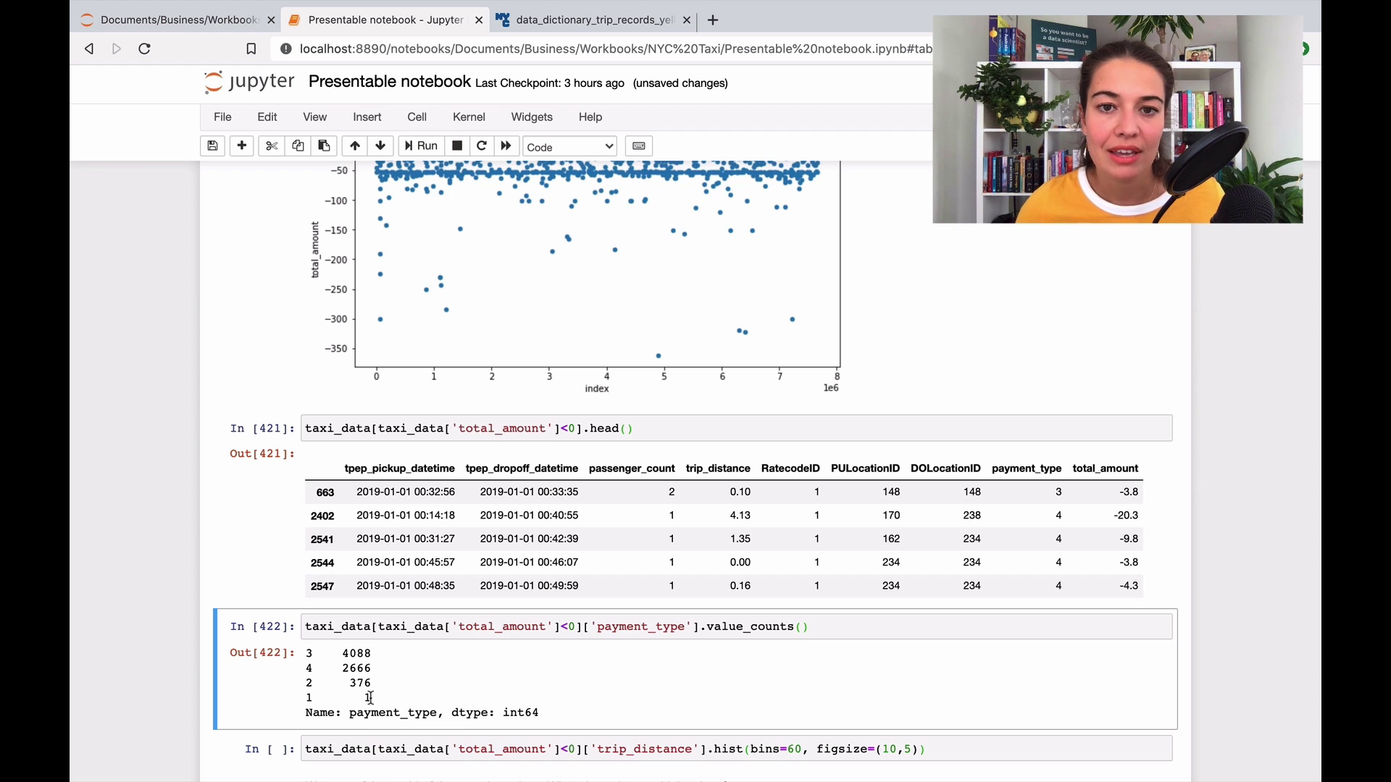
{"action": "left_click", "coordinate": [637, 30]}
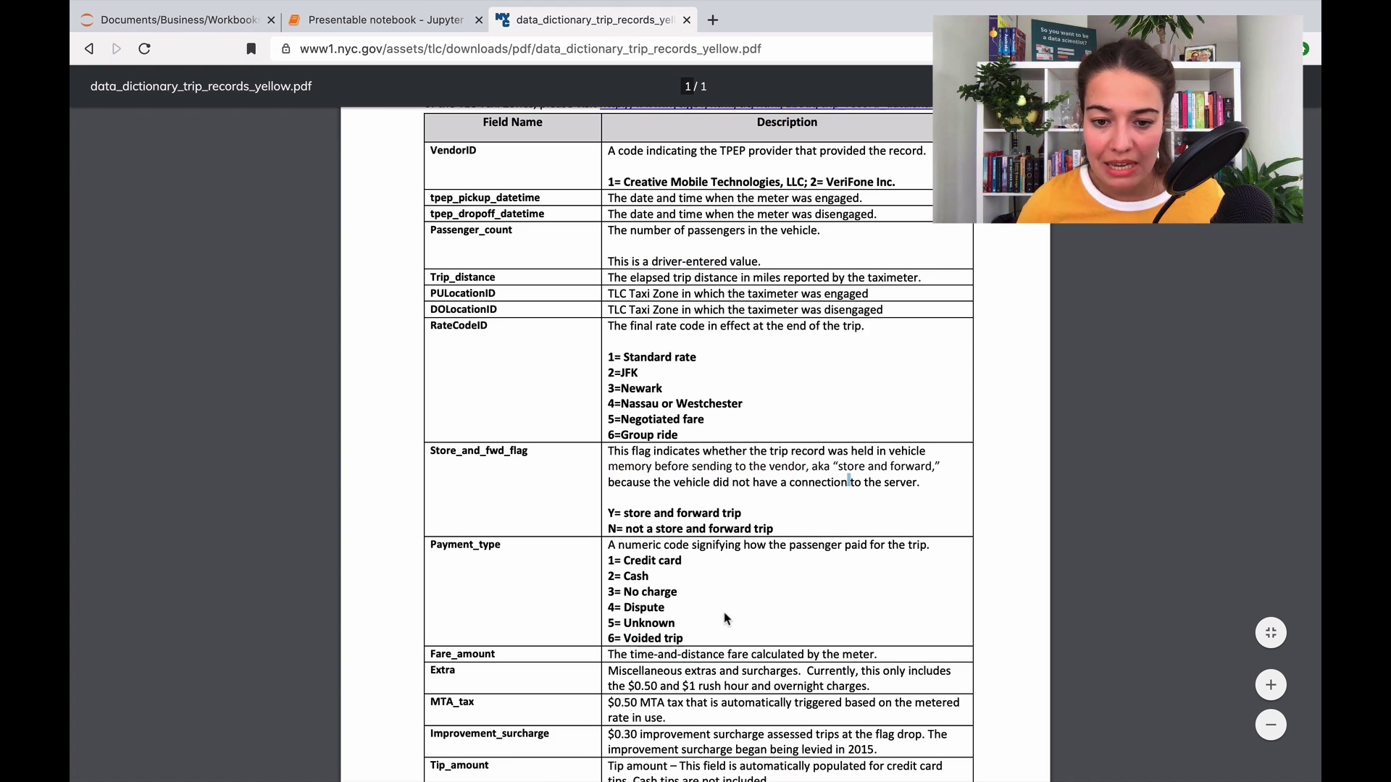
{"action": "left_click_drag", "start_coordinate": [623, 592], "coordinate": [703, 600]}
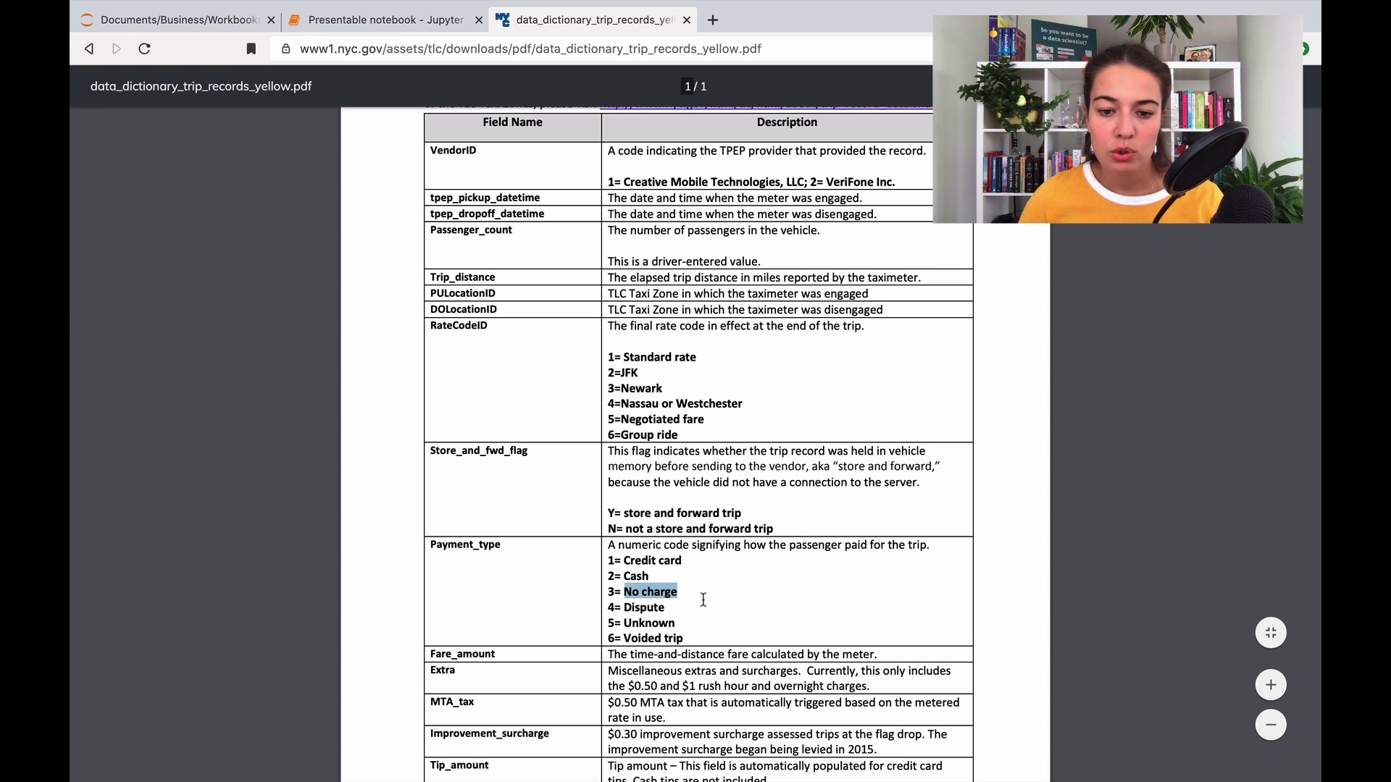
{"action": "left_click", "coordinate": [706, 614]}
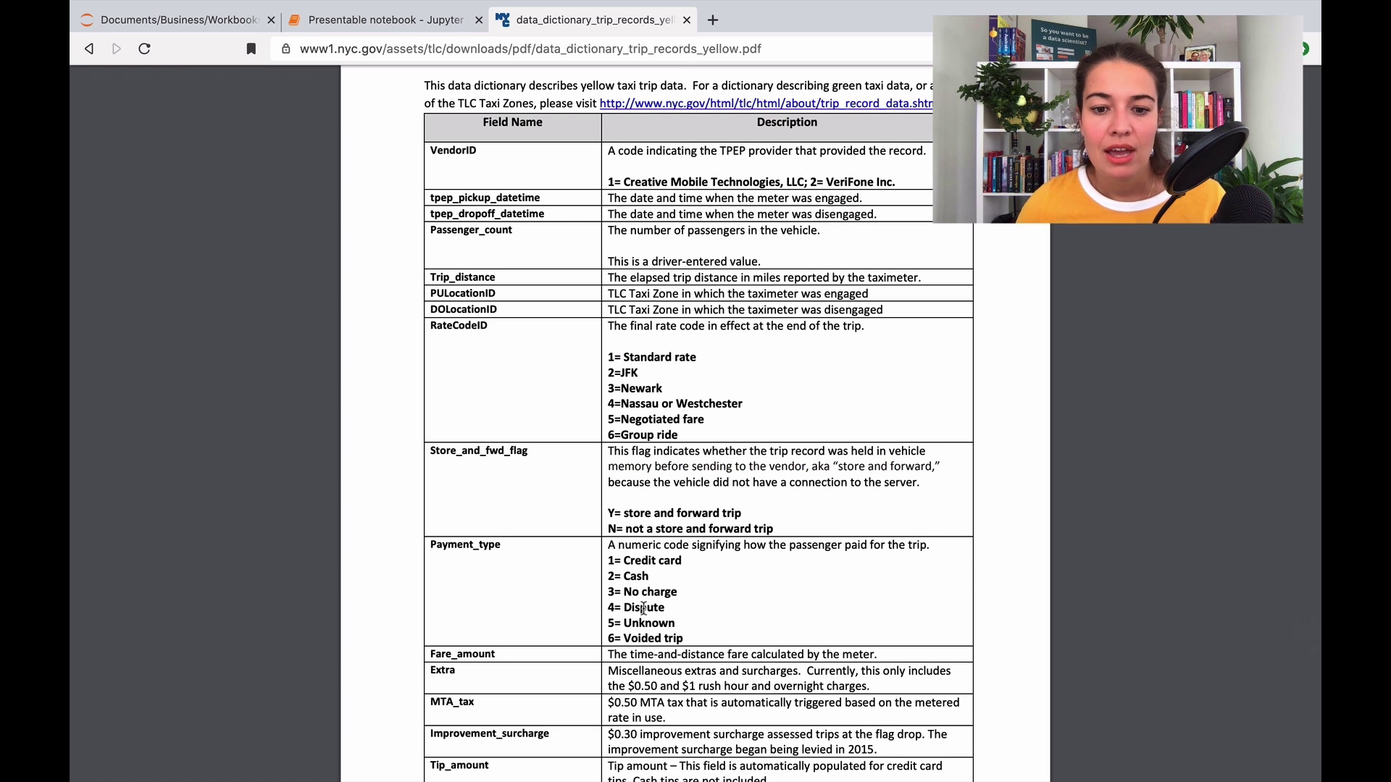
{"action": "double_click", "coordinate": [651, 594]}
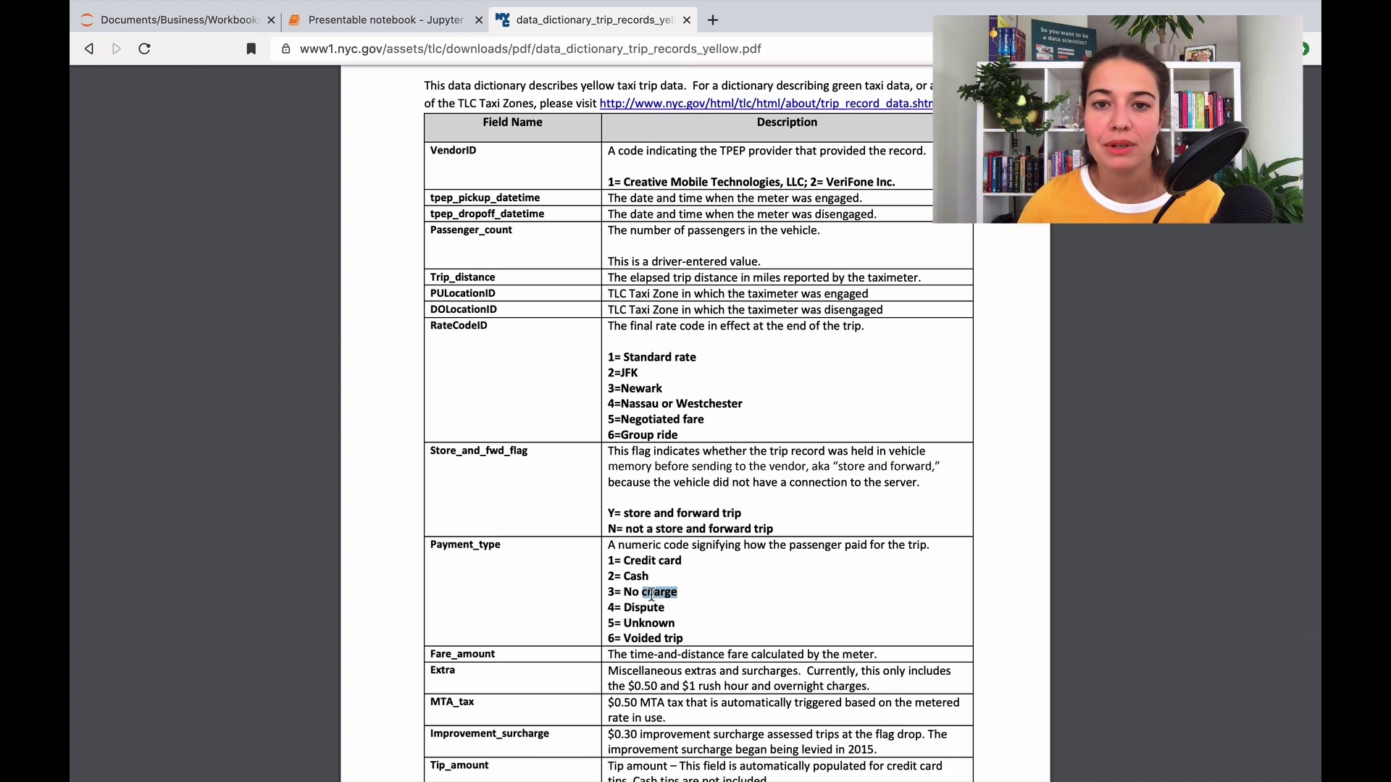
{"action": "mouse_move", "coordinate": [625, 592]}
{"action": "left_mouse_down"}
{"action": "mouse_move", "coordinate": [705, 594]}
{"action": "mouse_move", "coordinate": [650, 608]}
{"action": "mouse_move", "coordinate": [623, 594]}
{"action": "left_mouse_up"}
{"action": "left_click", "coordinate": [704, 594]}
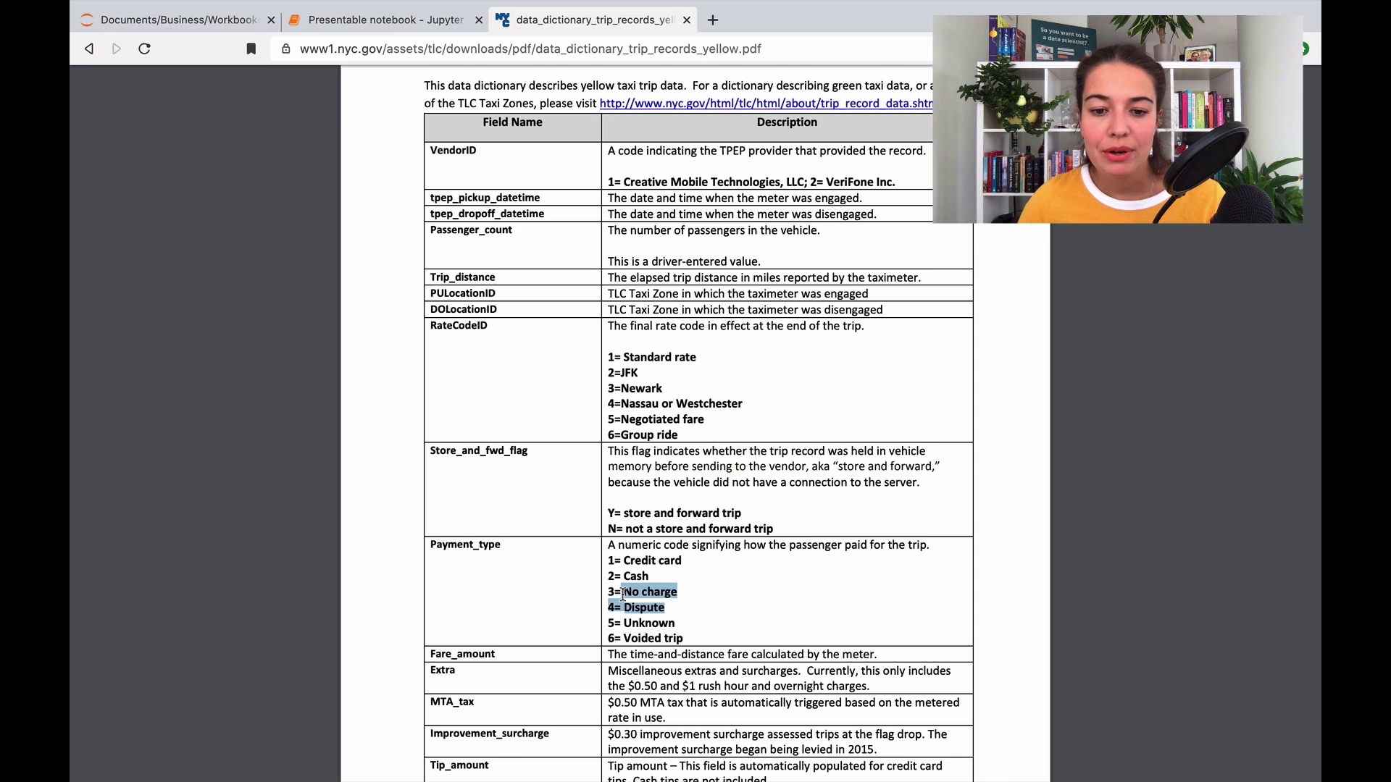
{"action": "left_click", "coordinate": [623, 594]}
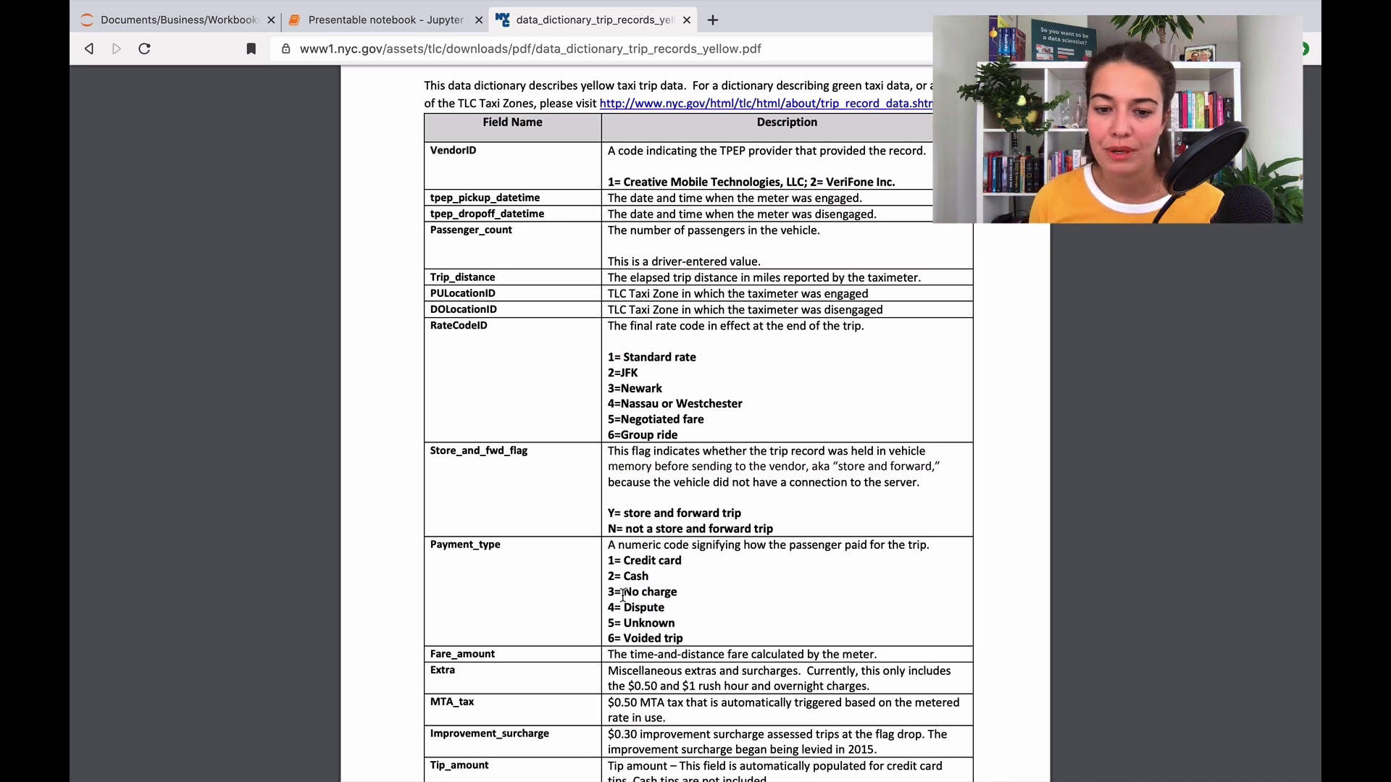
{"action": "left_click_drag", "start_coordinate": [623, 594], "coordinate": [671, 611]}
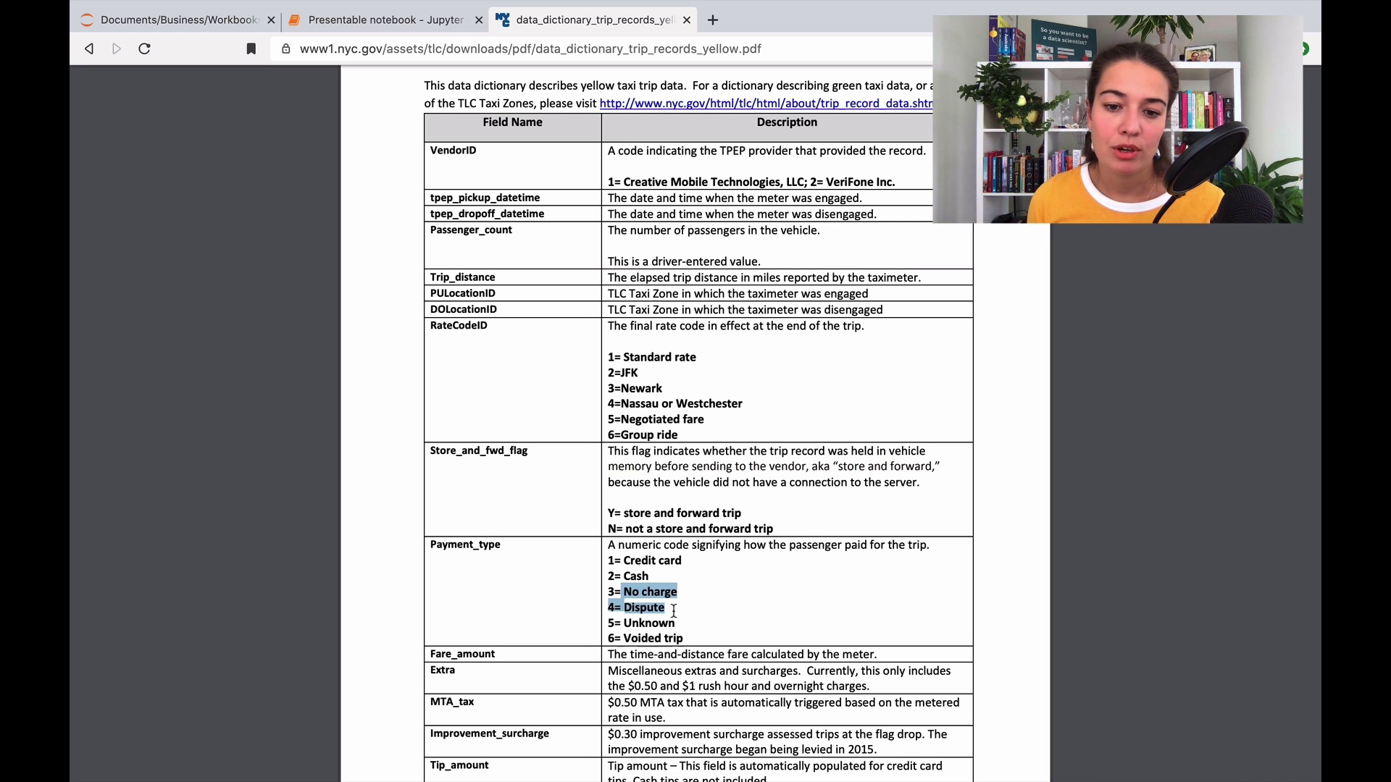
{"action": "left_click", "coordinate": [673, 611]}
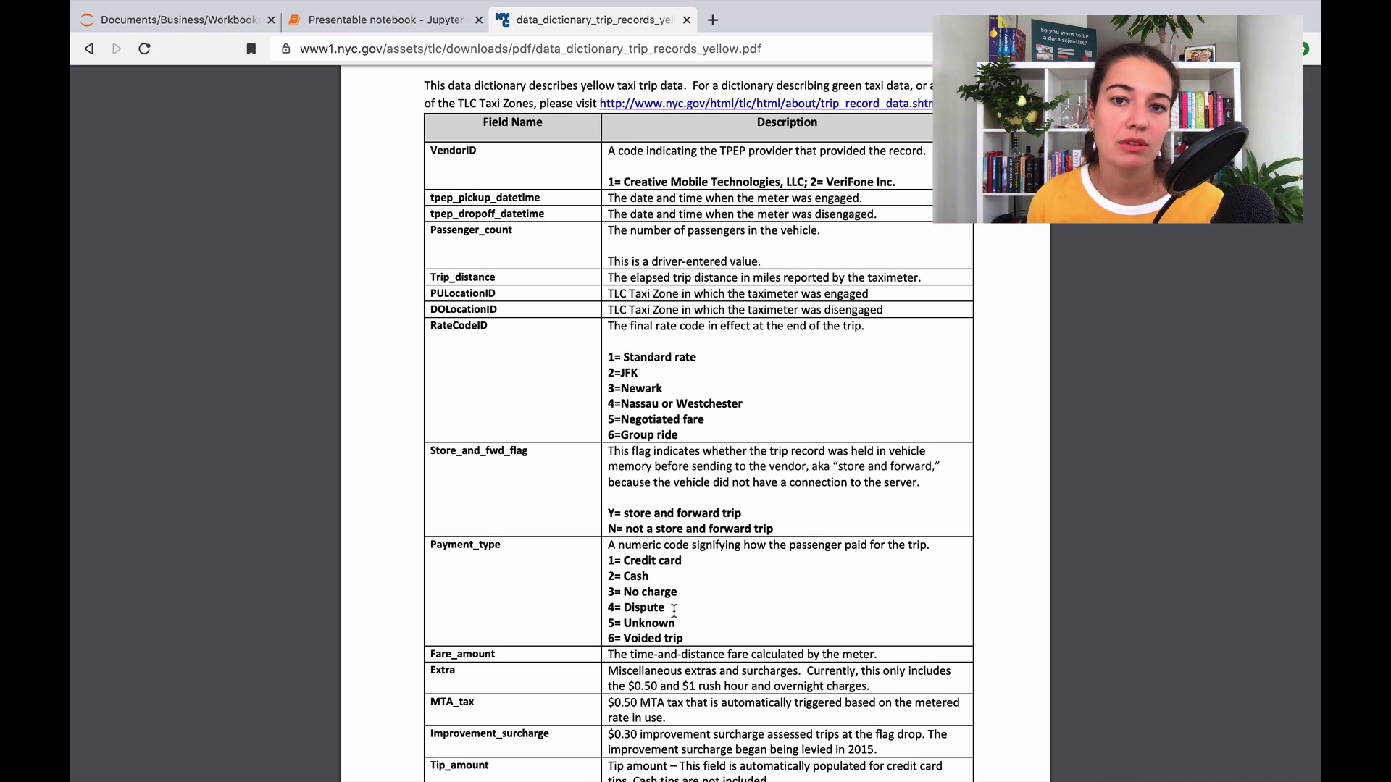
{"action": "left_click", "coordinate": [384, 19]}
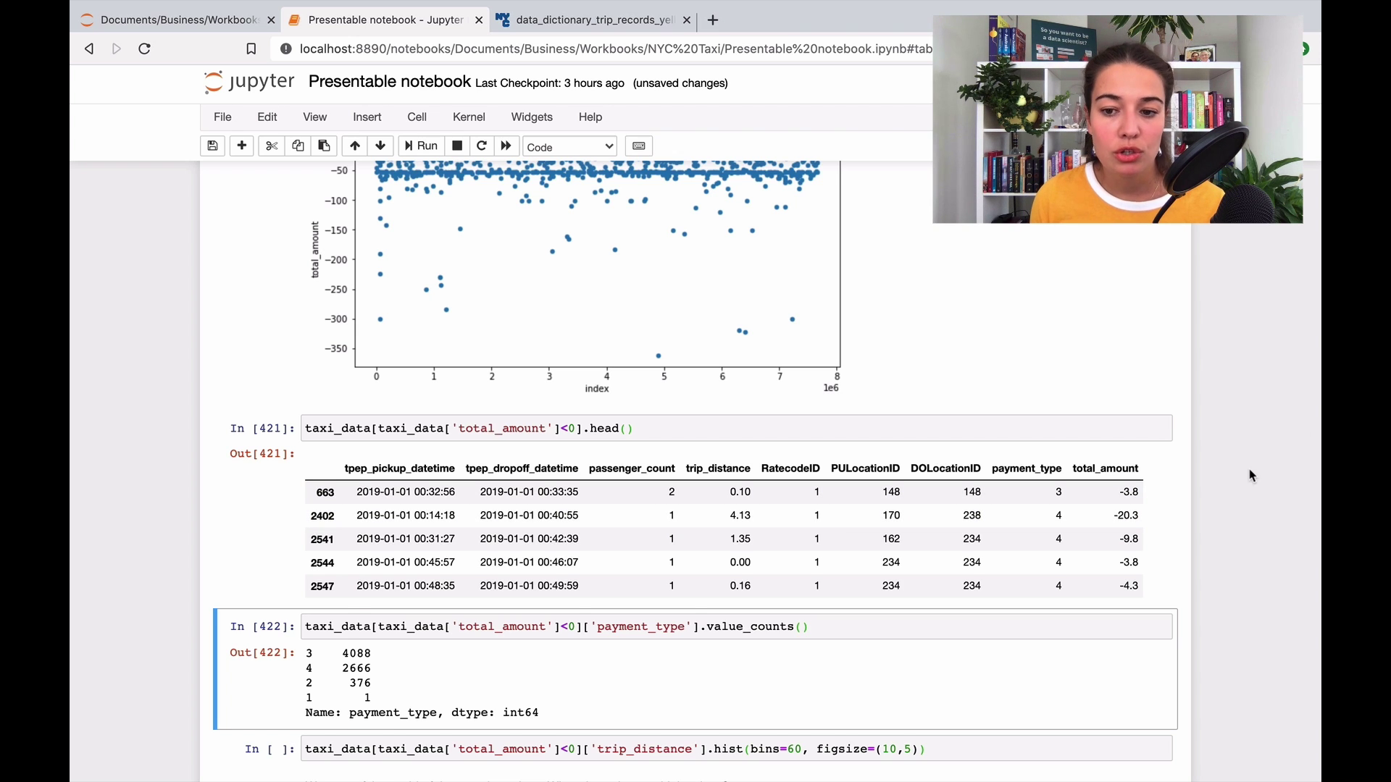
Highlight the negative-trip payment_type counts, then select the trip_distance histogram cell
{"action": "scroll", "coordinate": [1249, 468], "scroll_direction": "down", "scroll_amount": 1}
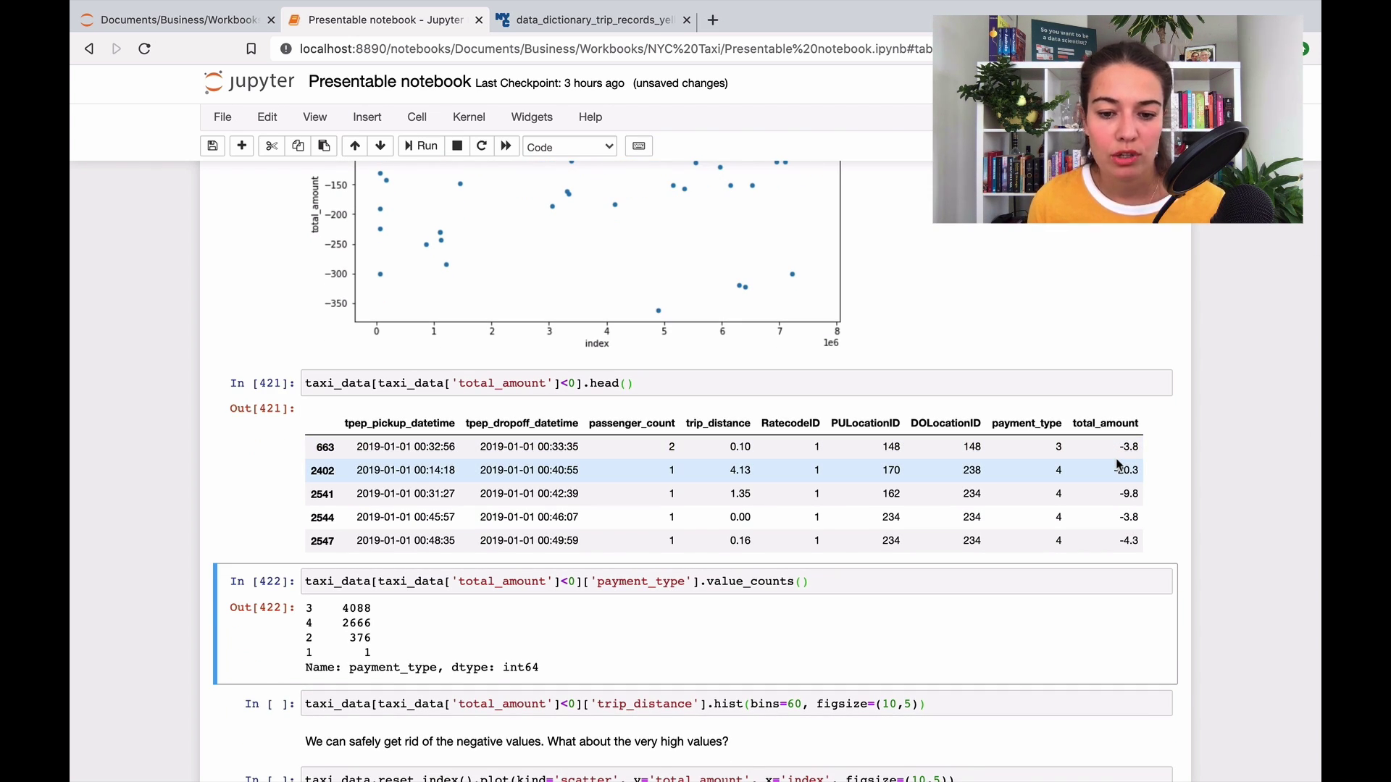
{"action": "left_click", "coordinate": [977, 703]}
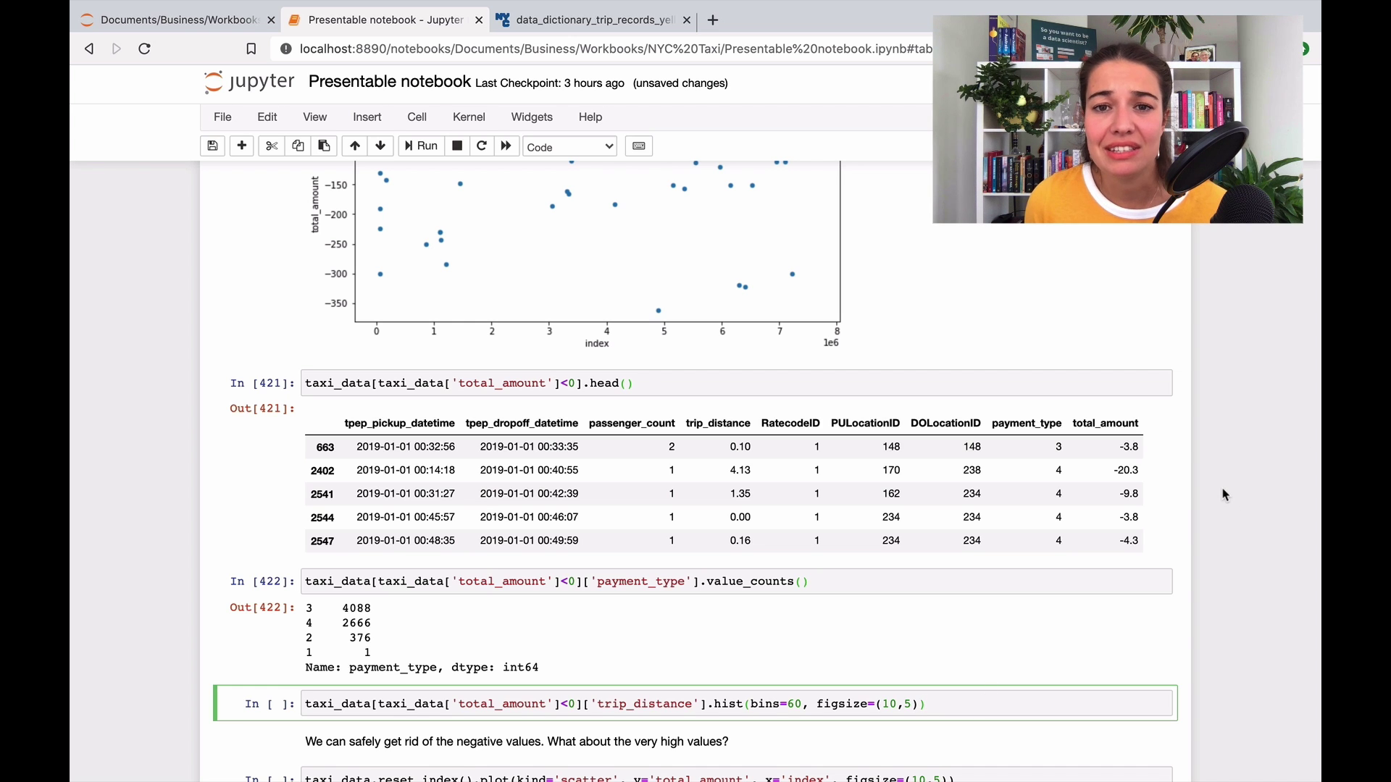
{"action": "scroll", "coordinate": [1222, 494], "scroll_direction": "up", "scroll_amount": 4}
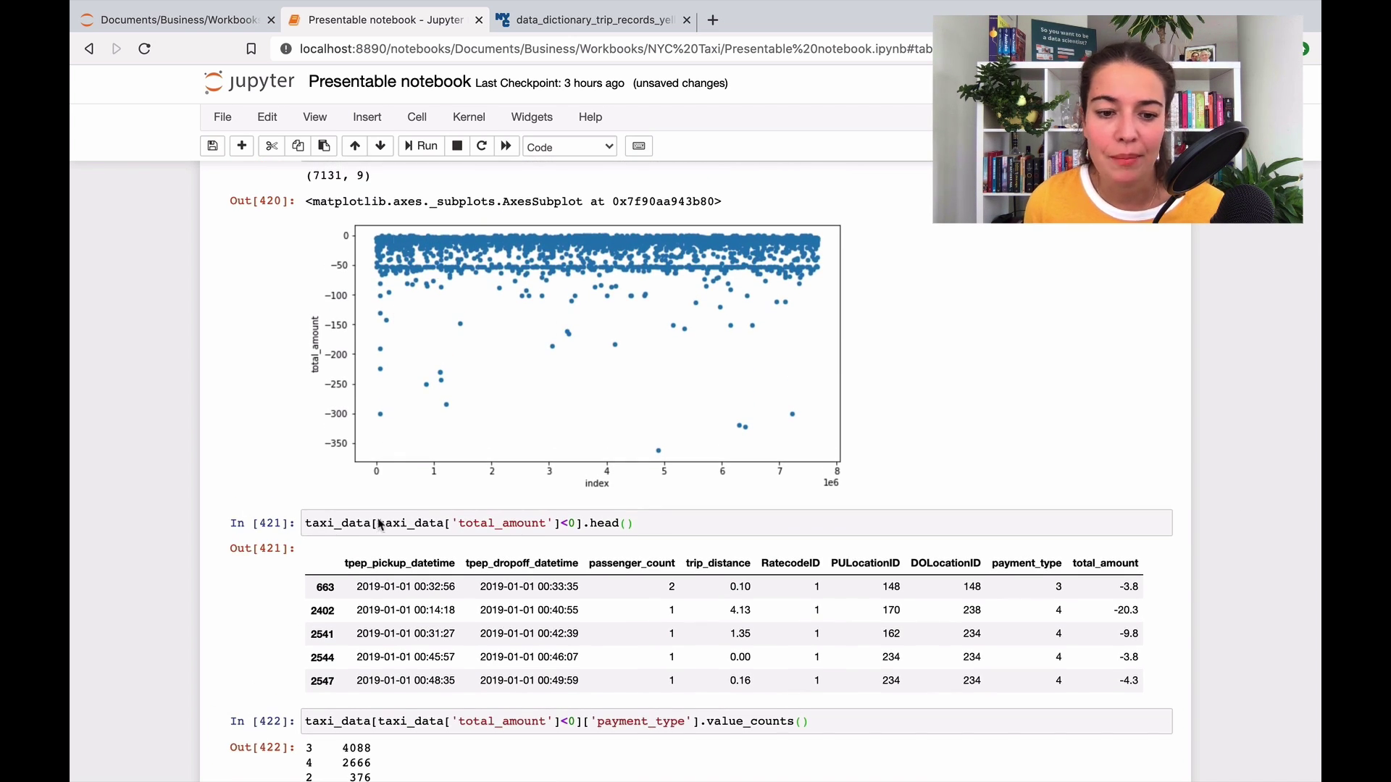
{"action": "scroll", "coordinate": [378, 527], "scroll_direction": "down", "scroll_amount": 1}
{"action": "left_click_drag", "start_coordinate": [343, 707], "coordinate": [409, 752]}
{"action": "left_click", "coordinate": [409, 752]}
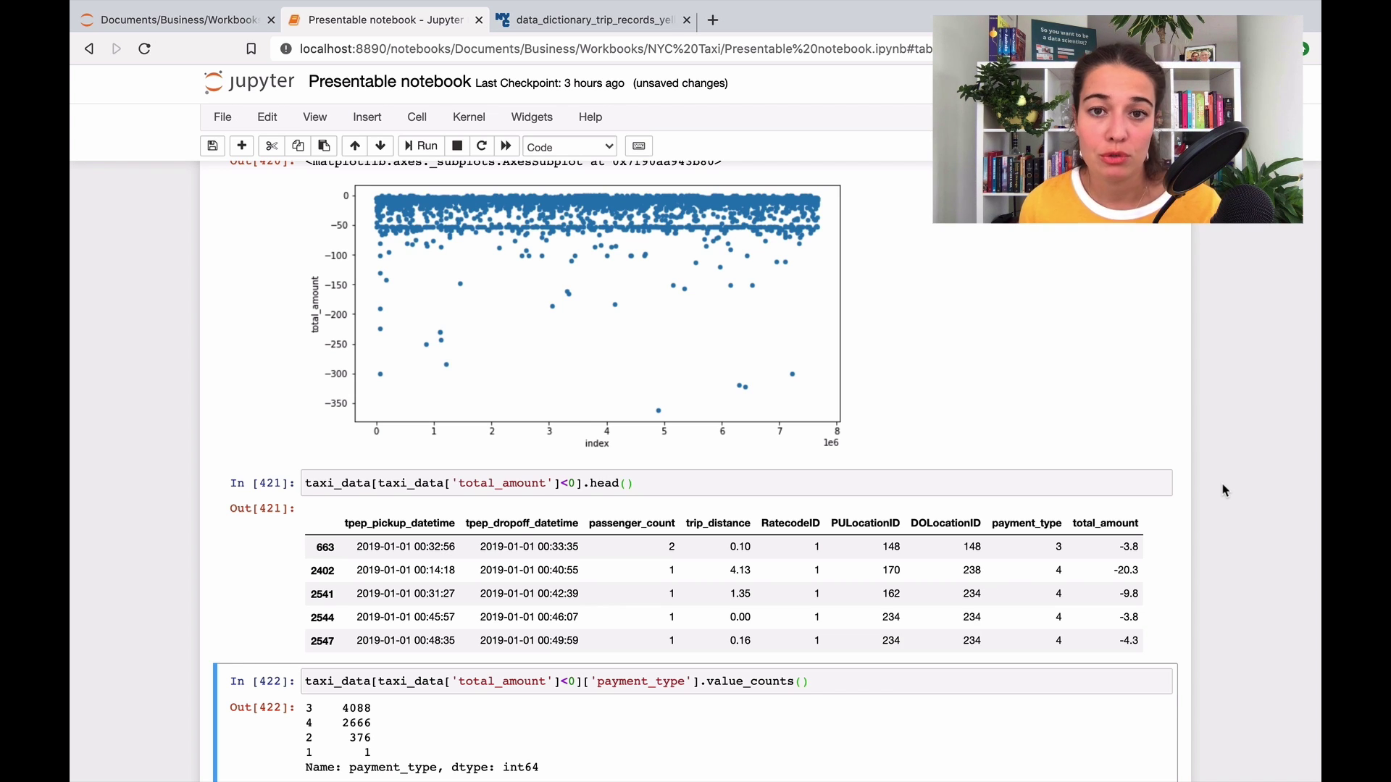
{"action": "scroll", "coordinate": [1224, 491], "scroll_direction": "down", "scroll_amount": 2}
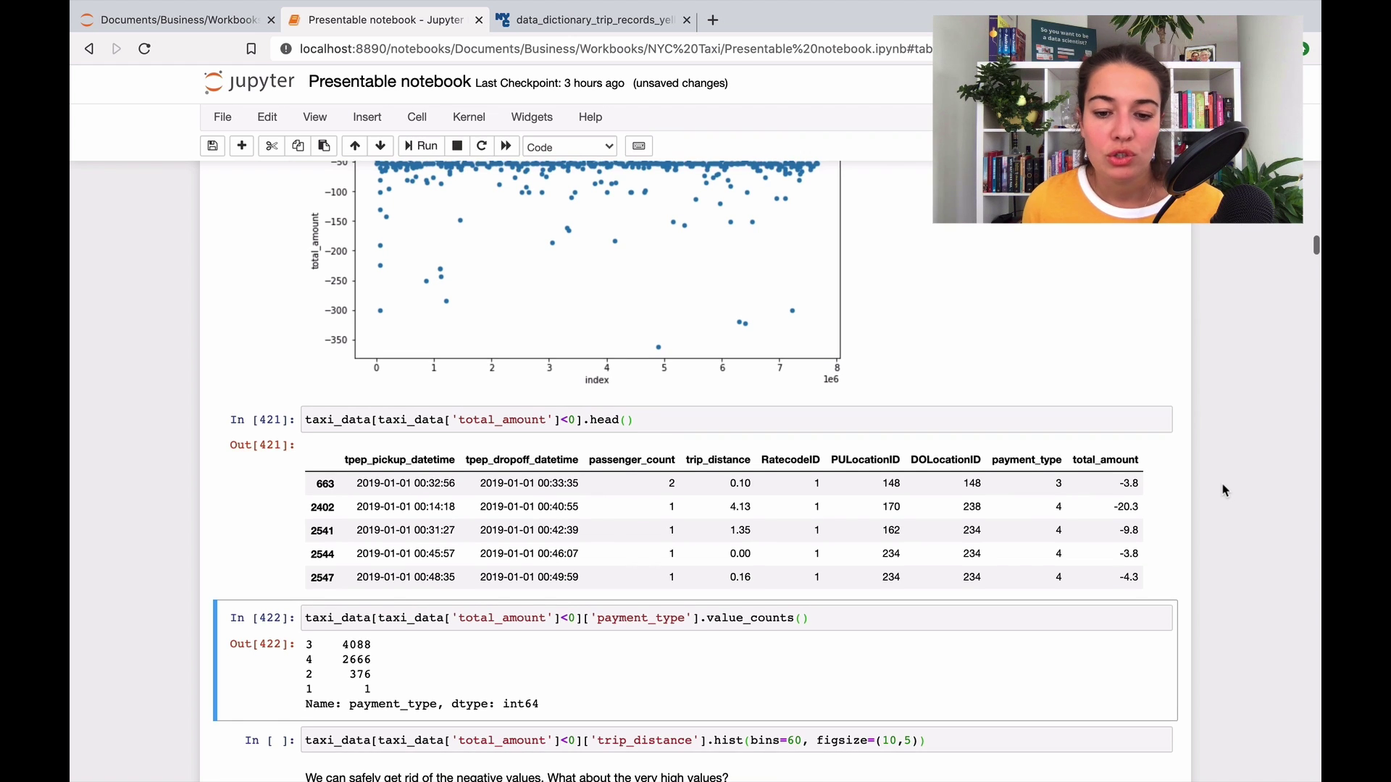
{"action": "key", "text": "Down"}
{"action": "left_click", "coordinate": [949, 732]}
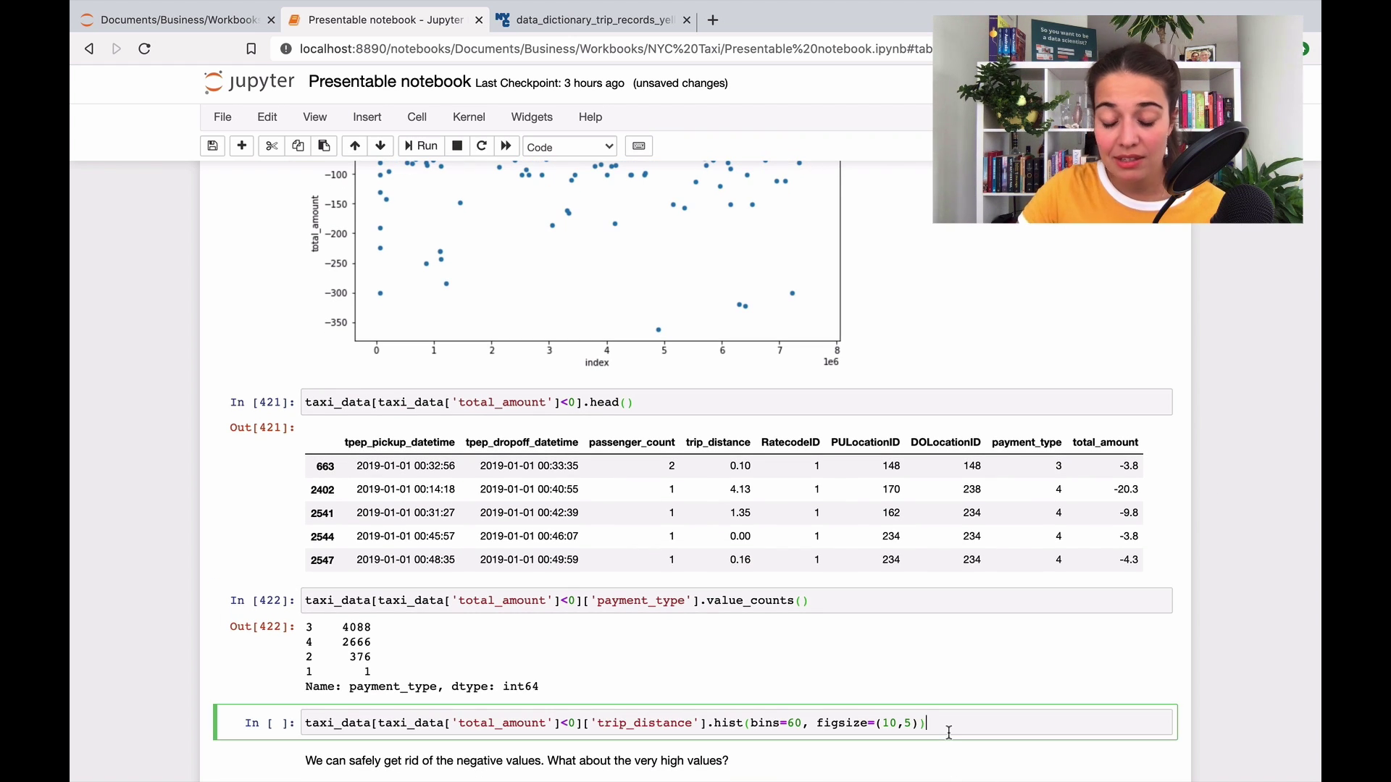
Plot a 60-bin trip_distance histogram for the negative total_amount trips
{"action": "key", "text": "shift+Return"}
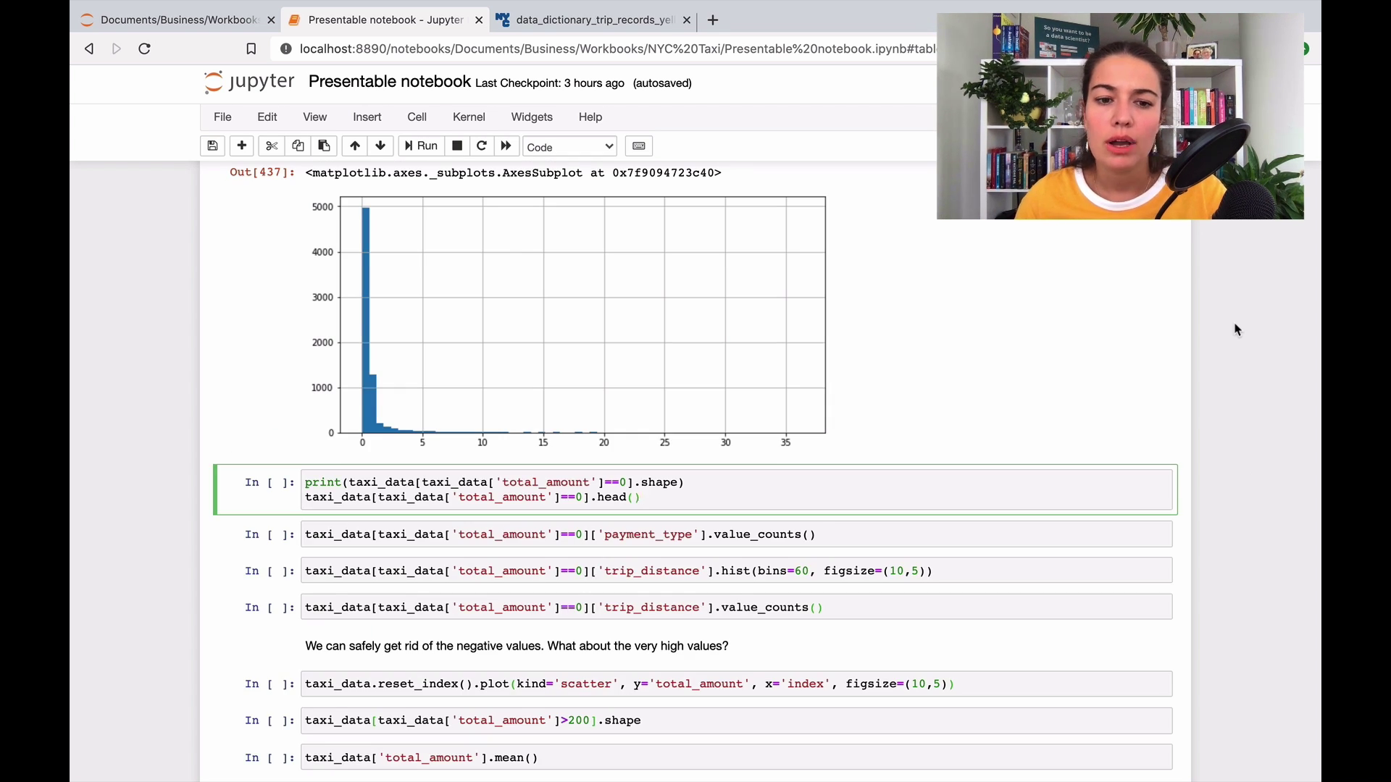
{"action": "scroll", "coordinate": [1236, 330], "scroll_direction": "up", "scroll_amount": 2}
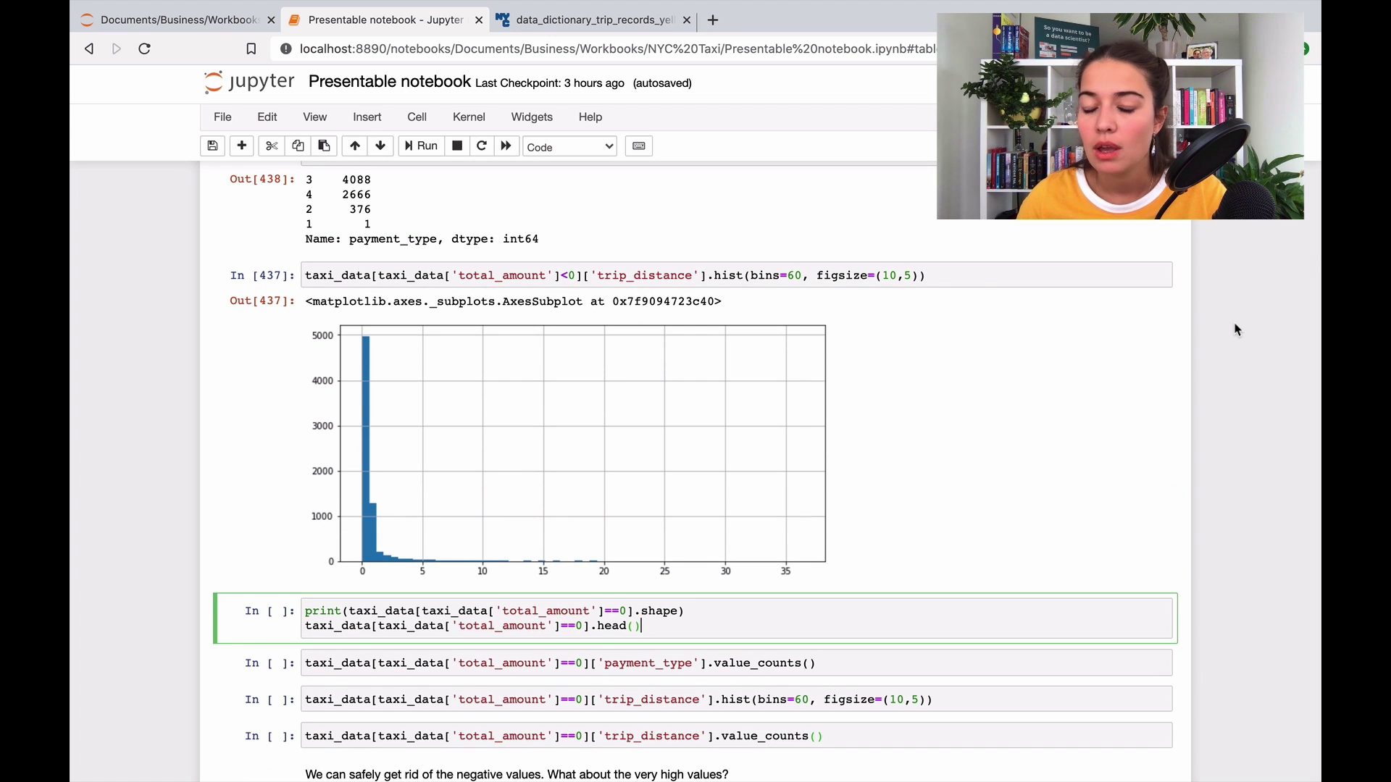
{"action": "scroll", "coordinate": [1236, 330], "scroll_direction": "down", "scroll_amount": 1}
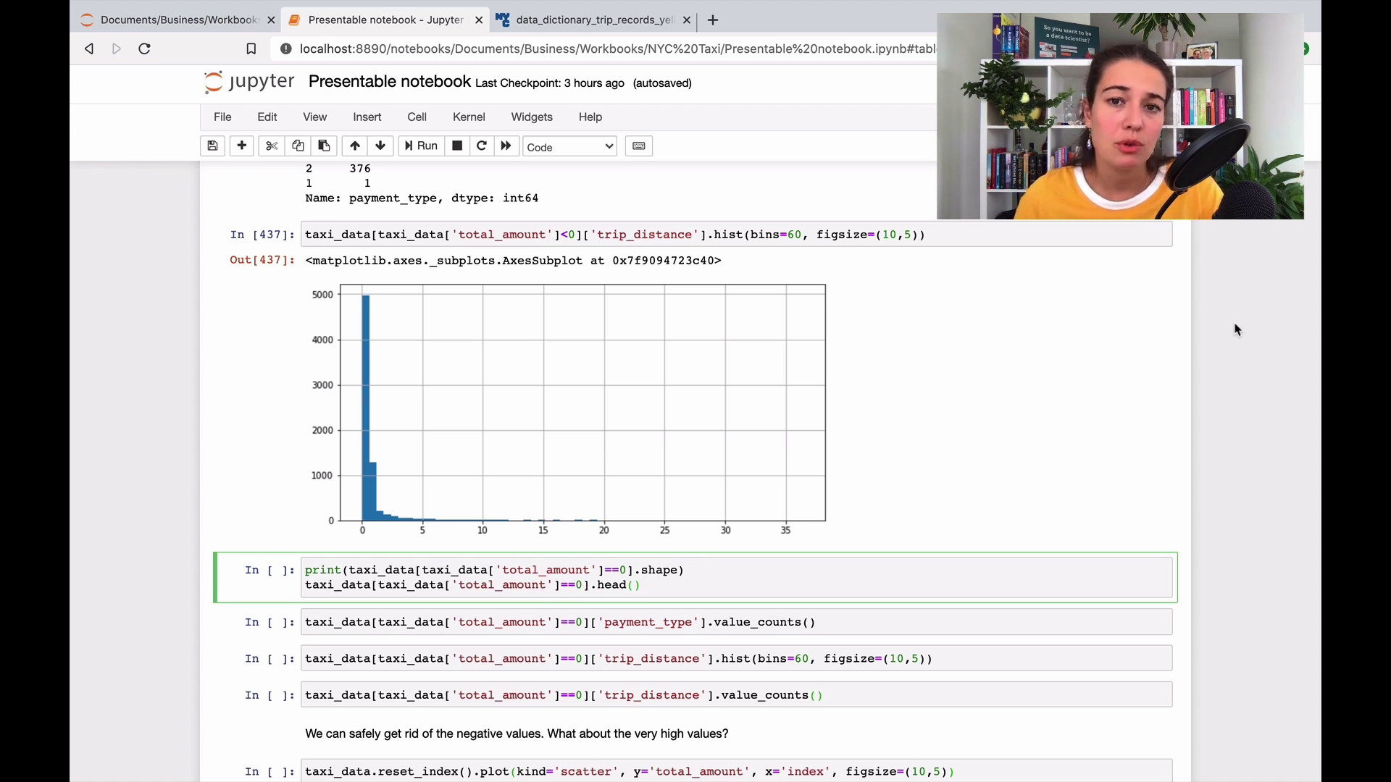
{"action": "scroll", "coordinate": [1236, 330], "scroll_direction": "down", "scroll_amount": 1}
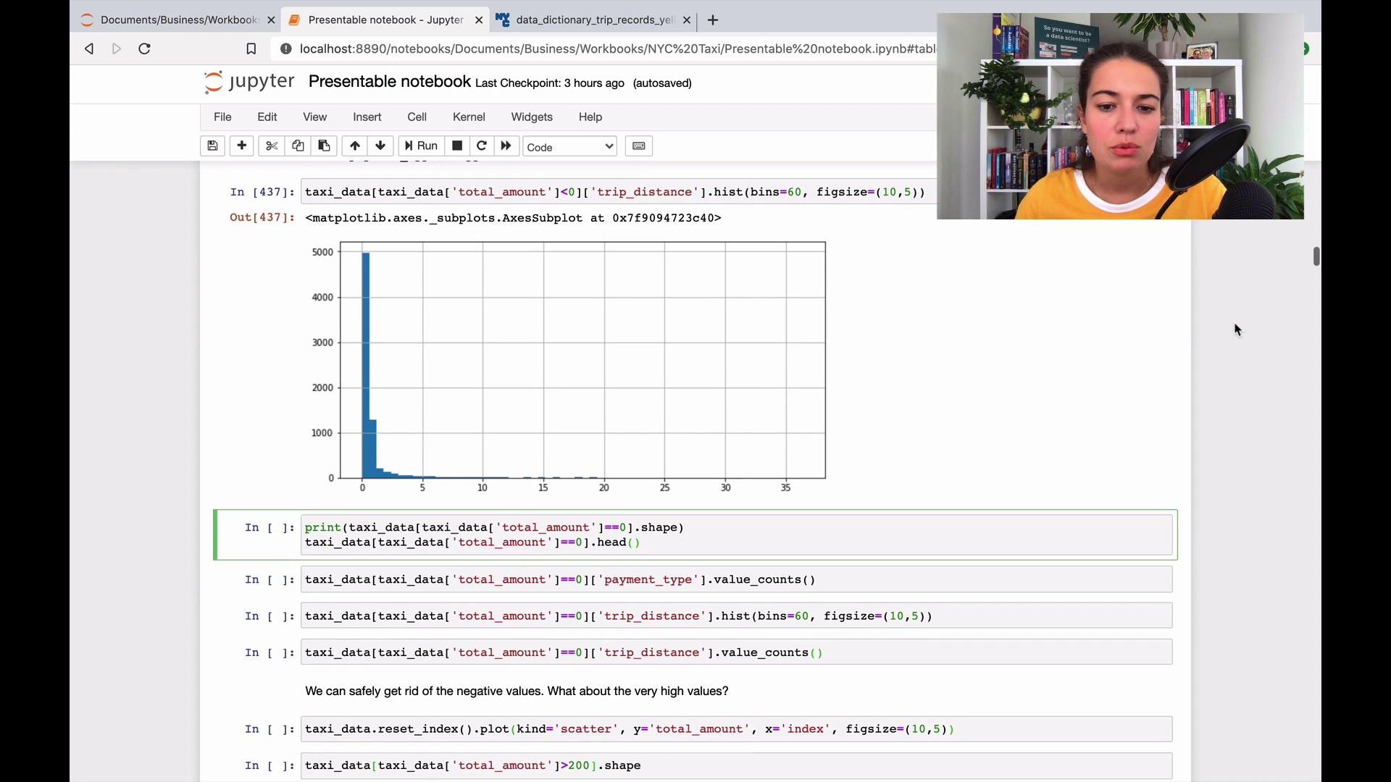
{"action": "scroll", "coordinate": [1237, 330], "scroll_direction": "down", "scroll_amount": 1}
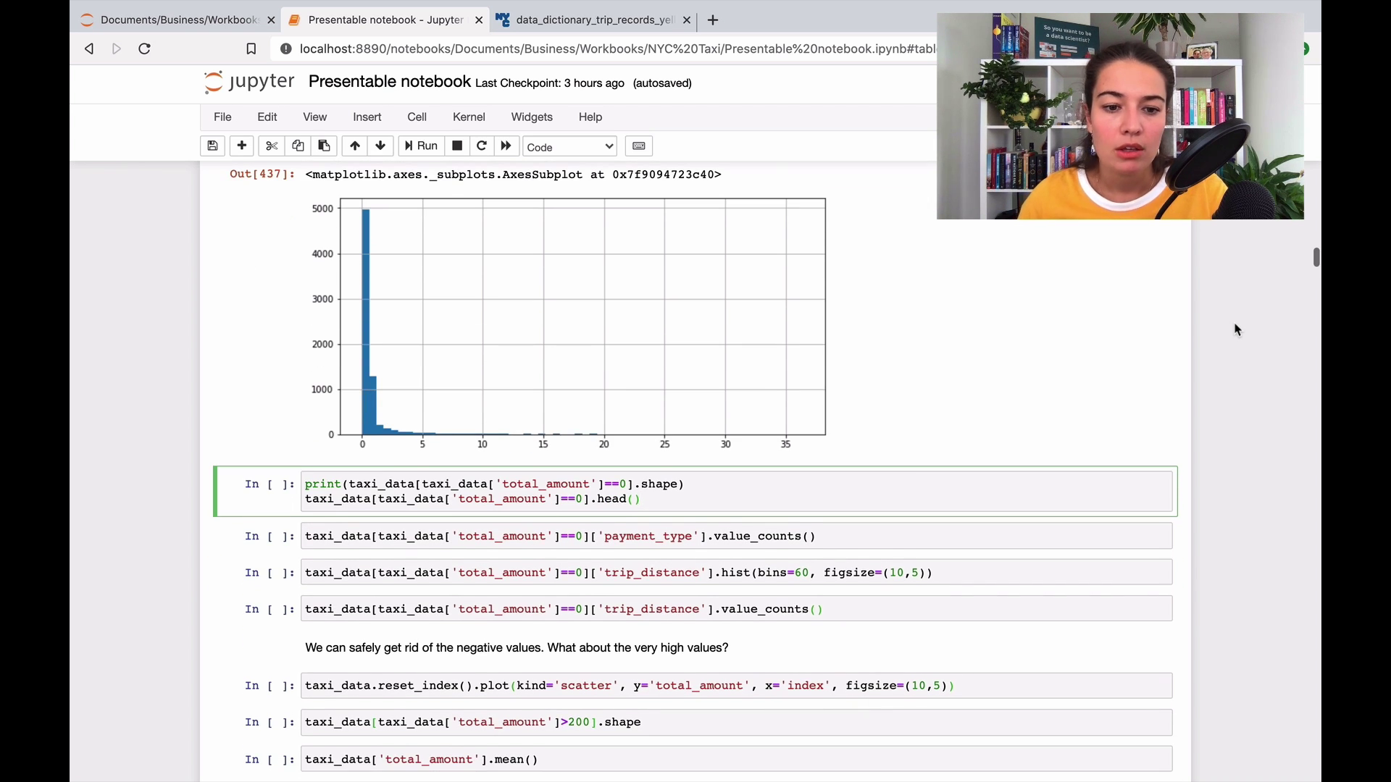
Count and preview trips with zero total_amount, showing 1414 rows
{"action": "key", "text": "shift+Return"}
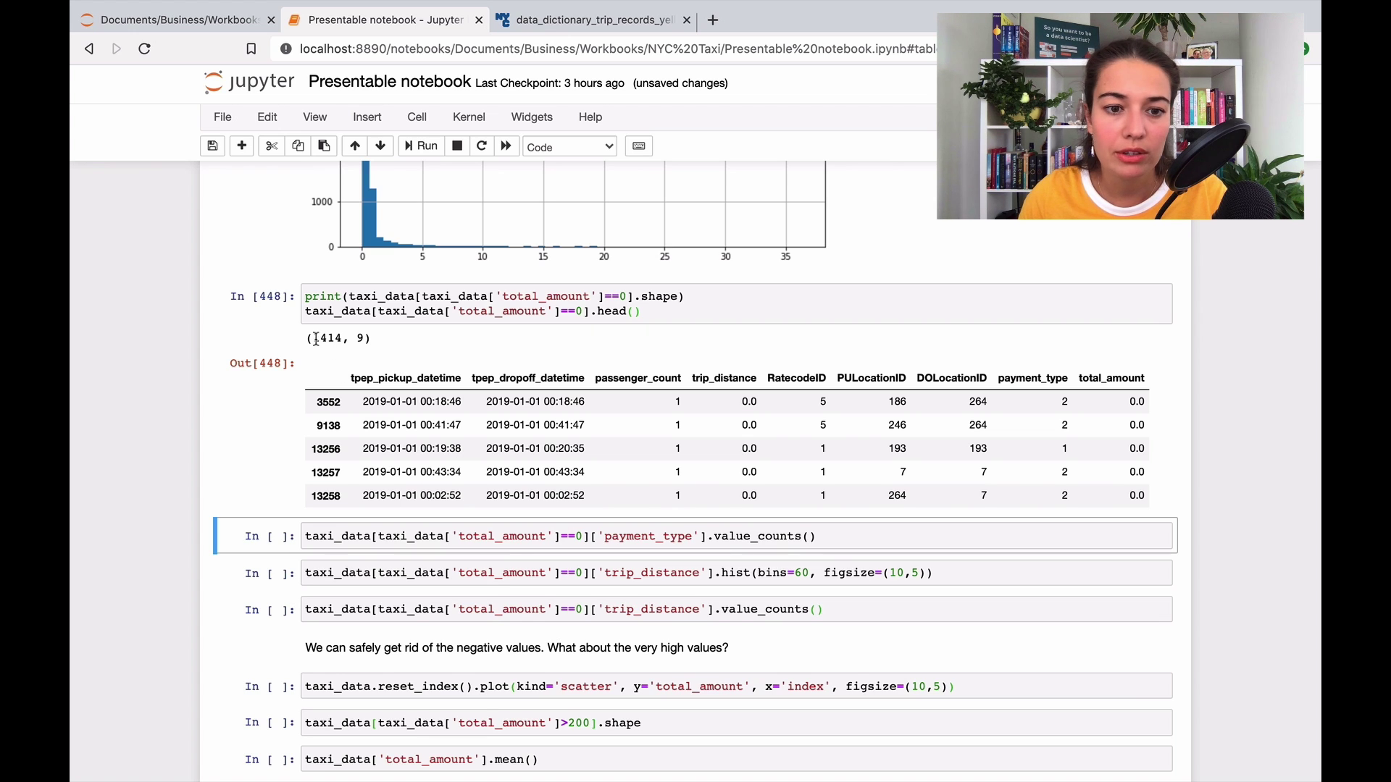
{"action": "left_click_drag", "start_coordinate": [313, 339], "coordinate": [341, 339]}
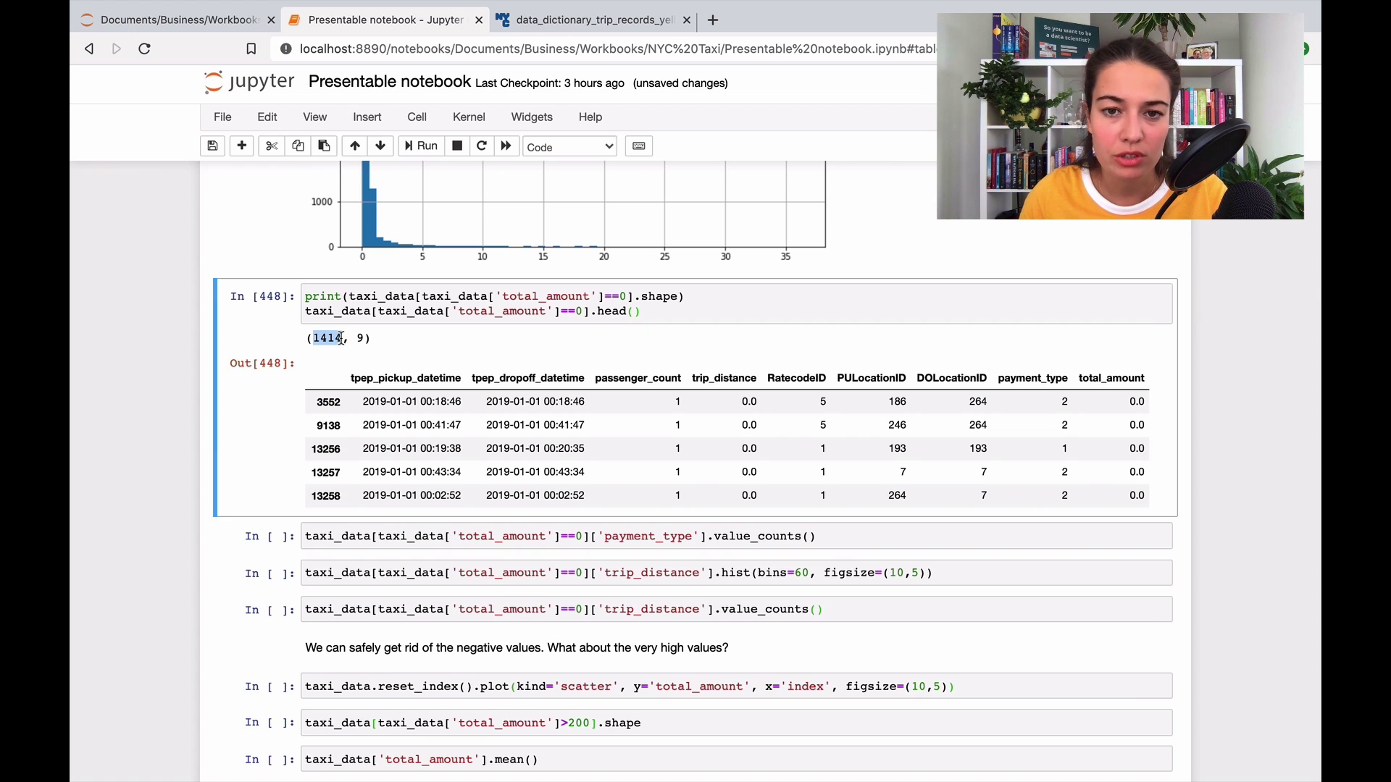
{"action": "left_click", "coordinate": [870, 354]}
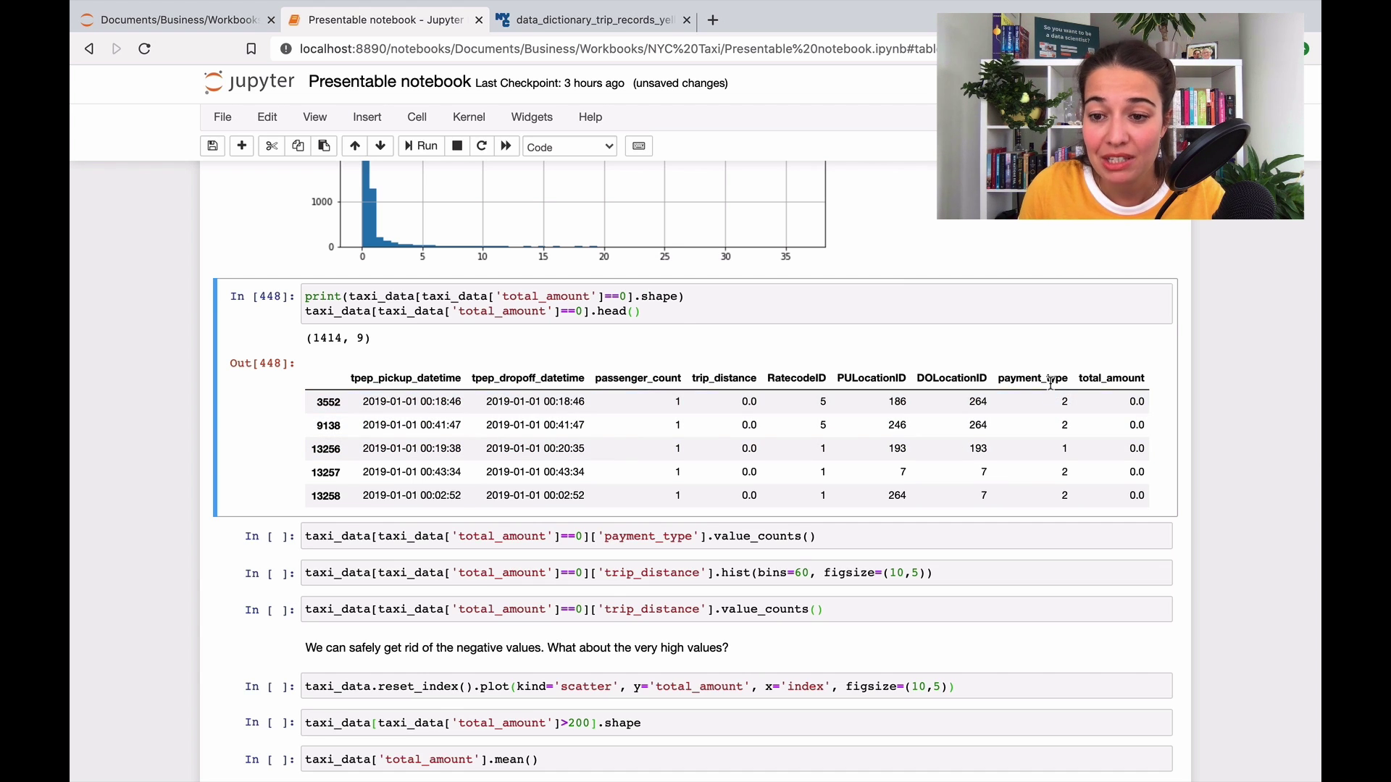
Count zero-total trips by payment_type (815, 569, 29, 1) and check codes in the data dictionary
{"action": "left_click", "coordinate": [832, 536]}
{"action": "key", "text": "shift+Return"}
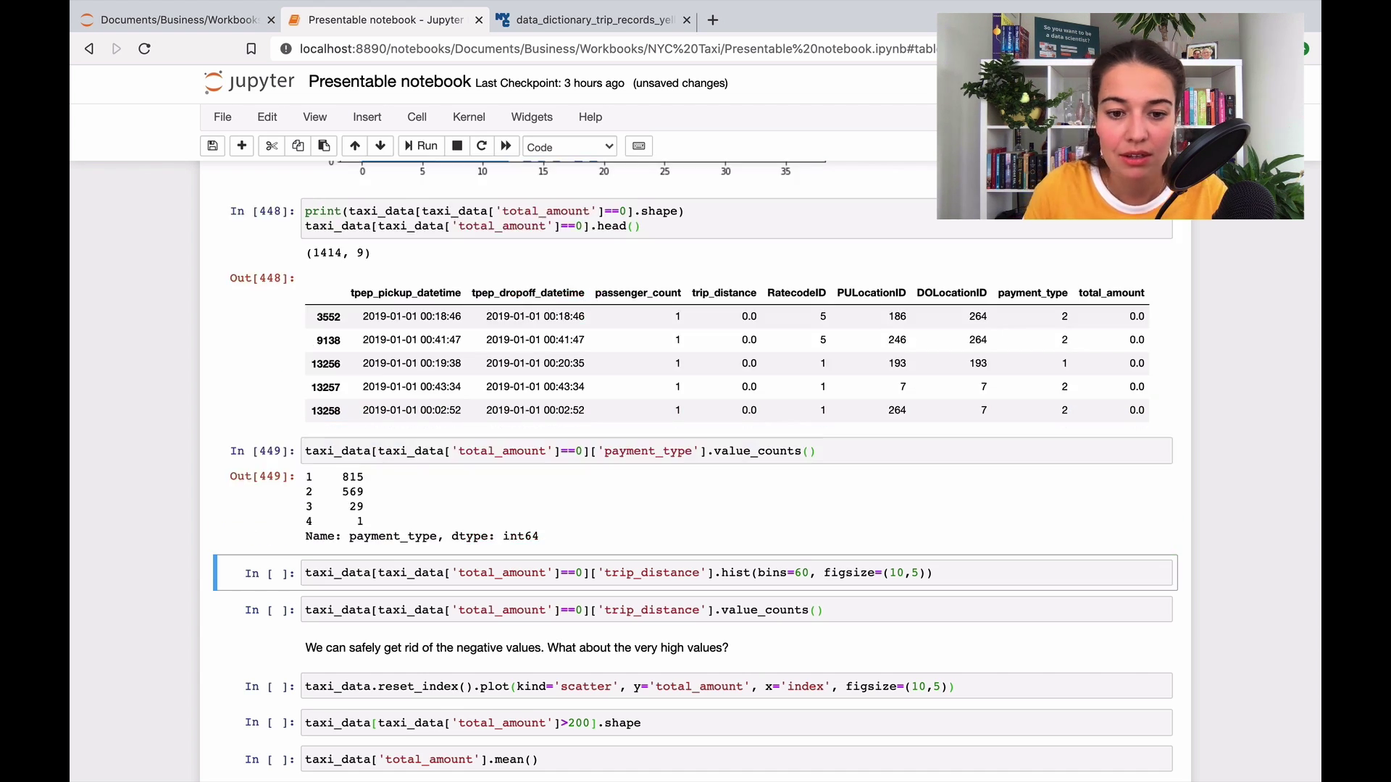
{"action": "scroll", "coordinate": [489, 519], "scroll_direction": "up", "scroll_amount": 1}
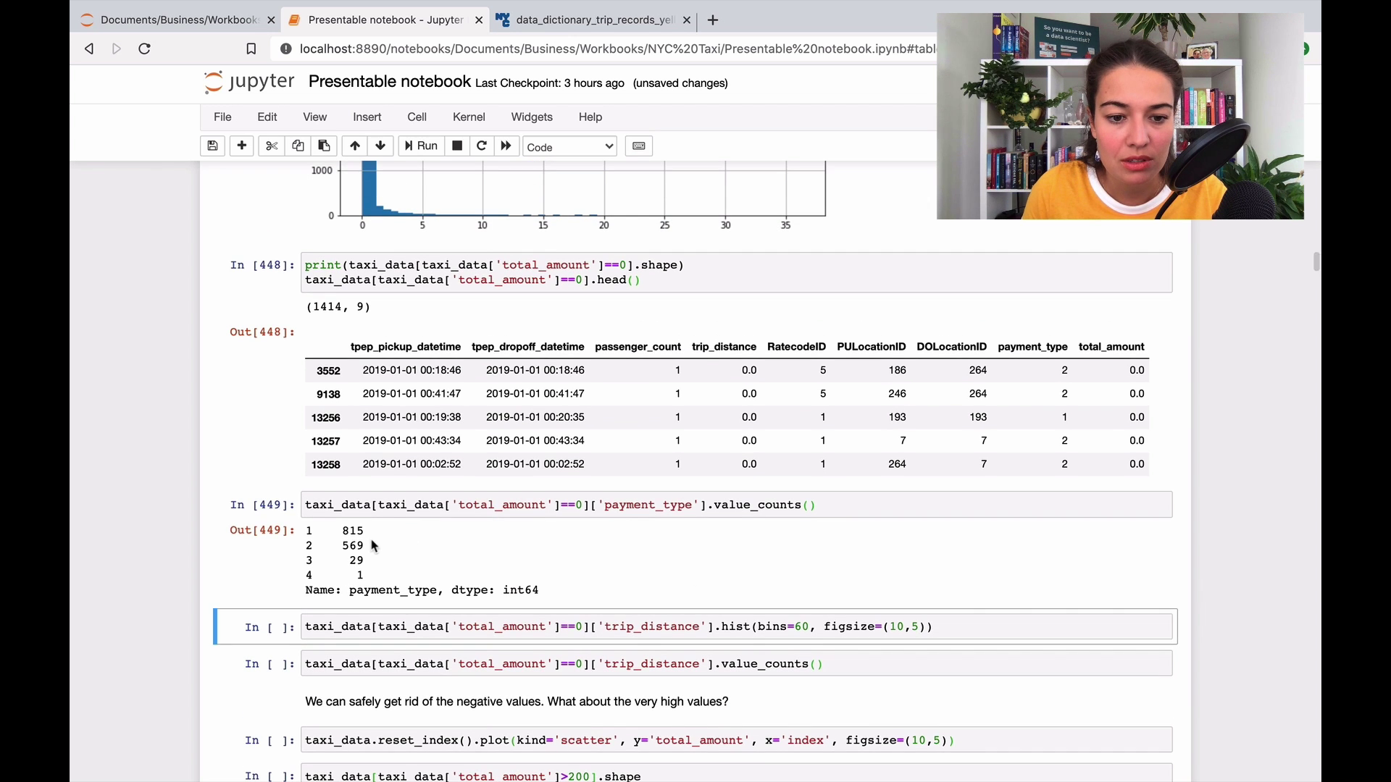
{"action": "left_click", "coordinate": [626, 24]}
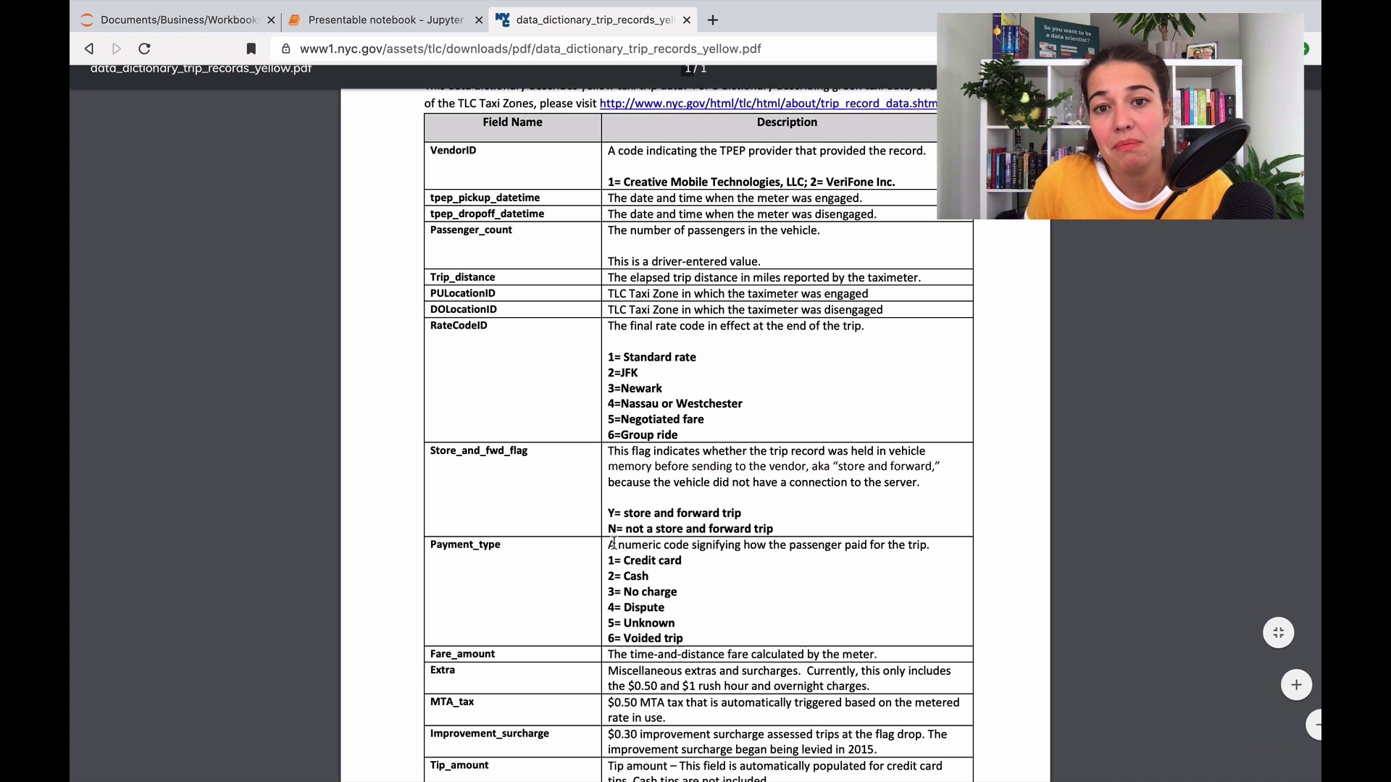
{"action": "left_click", "coordinate": [415, 27]}
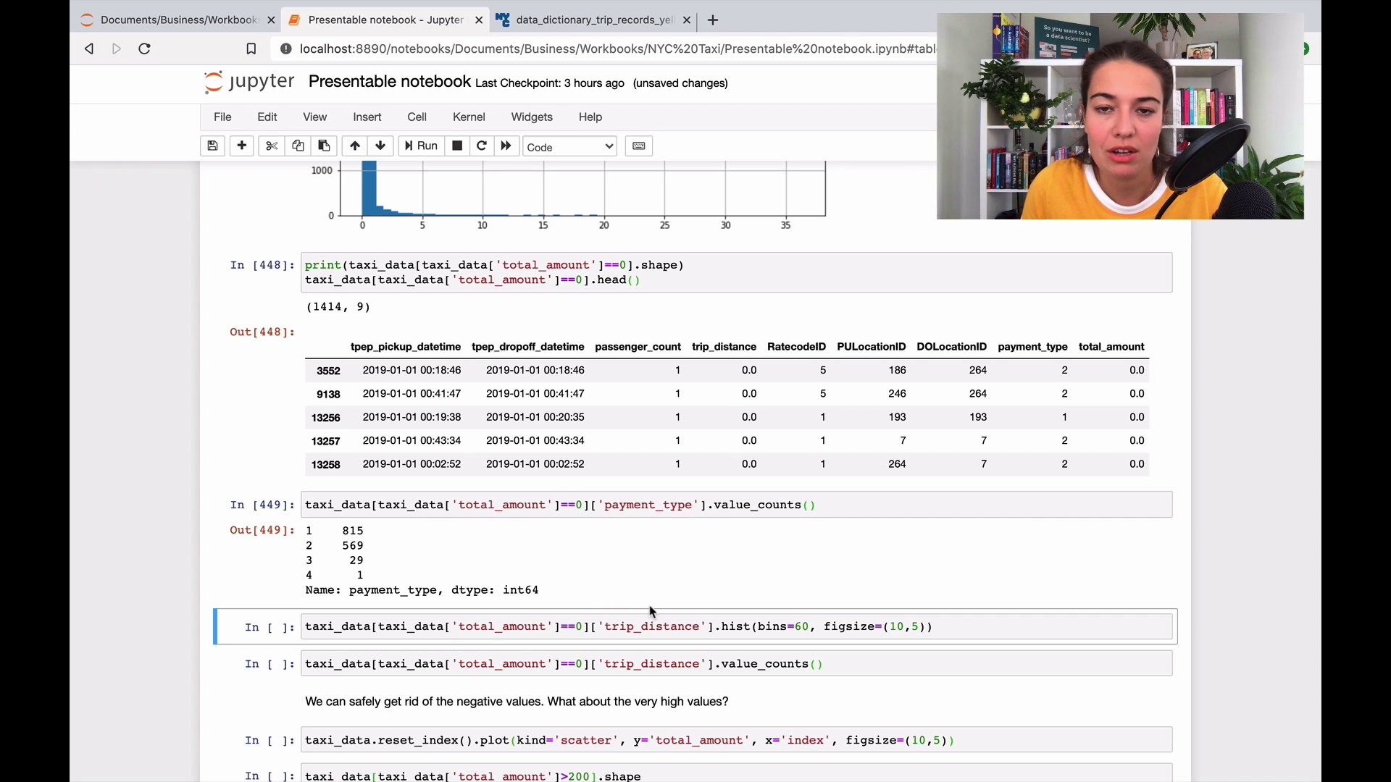
Plot the trip_distance histogram for zero-total trips and select the value_counts cell
{"action": "left_click", "coordinate": [677, 627]}
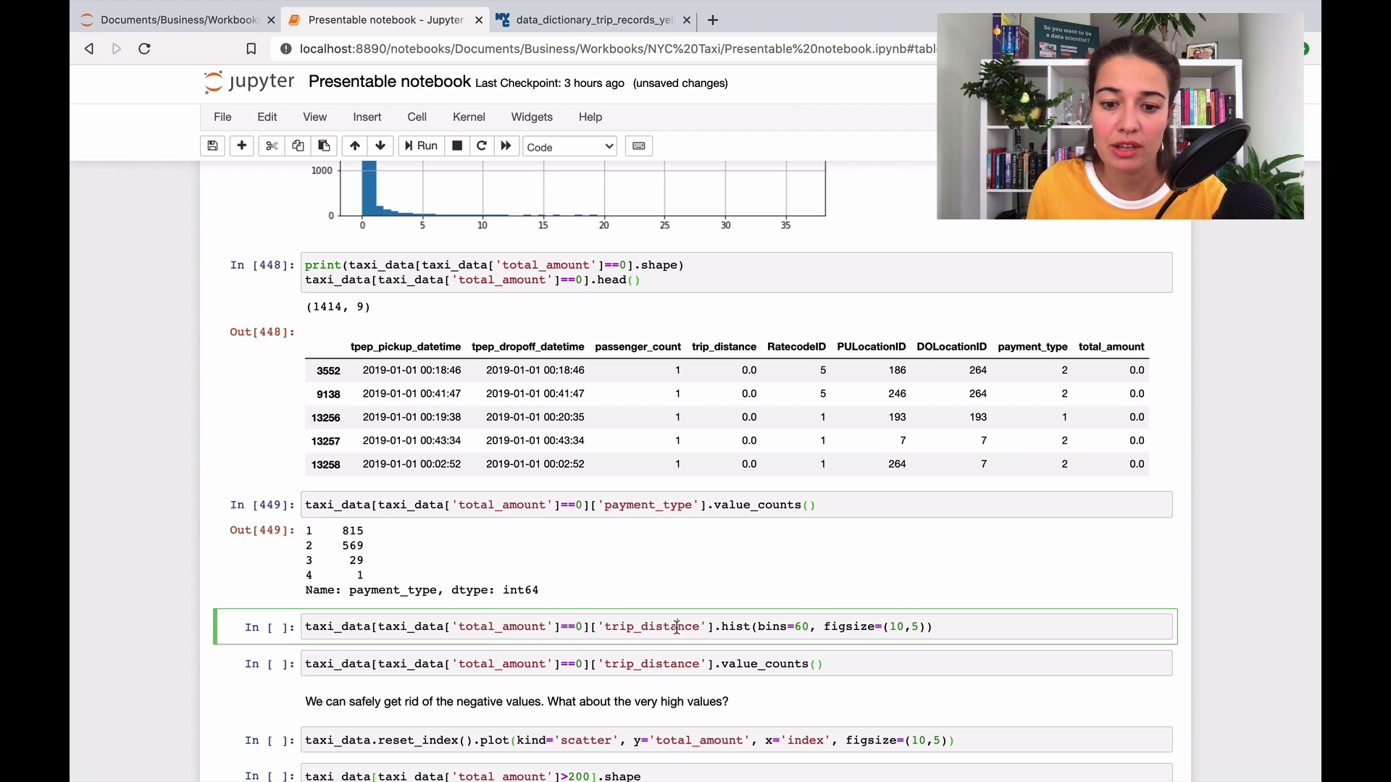
{"action": "key", "text": "shift+Return"}
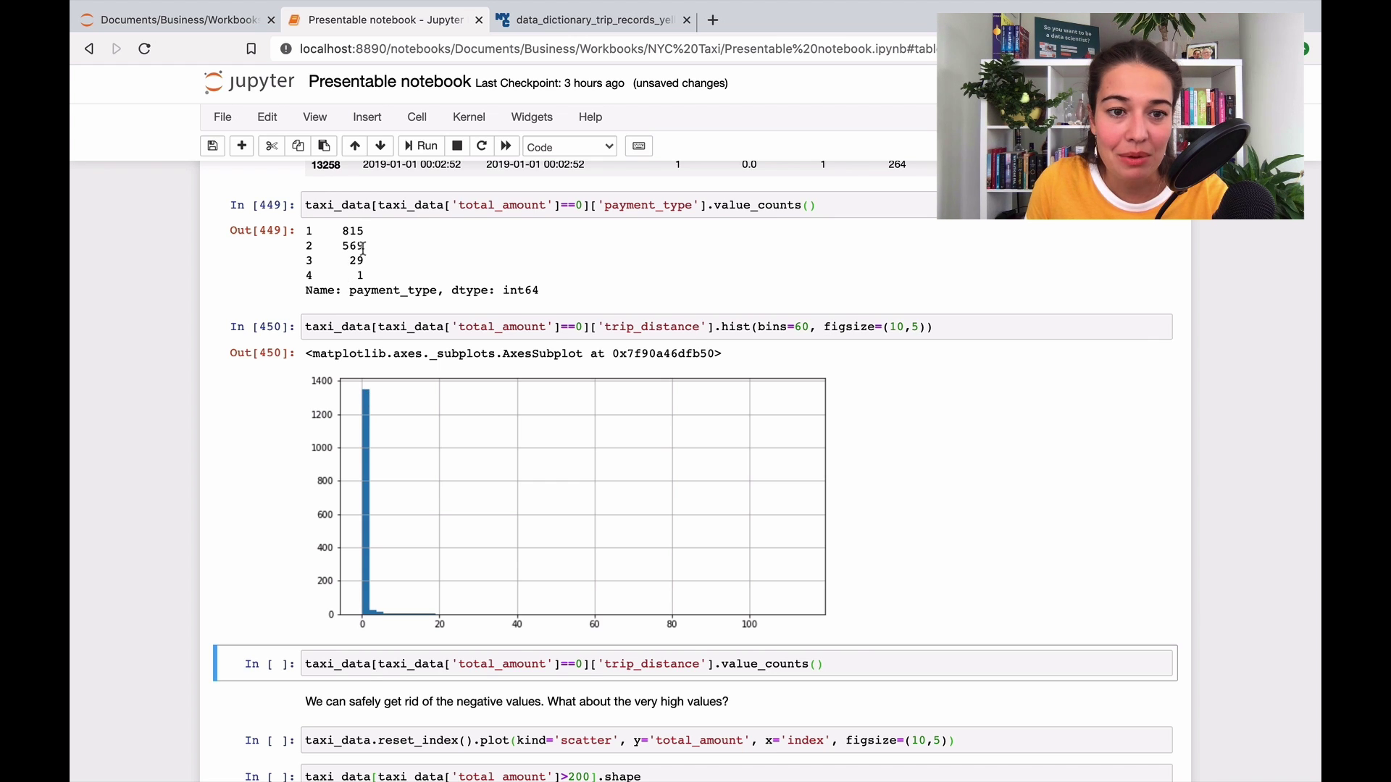
{"action": "scroll", "coordinate": [365, 251], "scroll_direction": "up", "scroll_amount": 5}
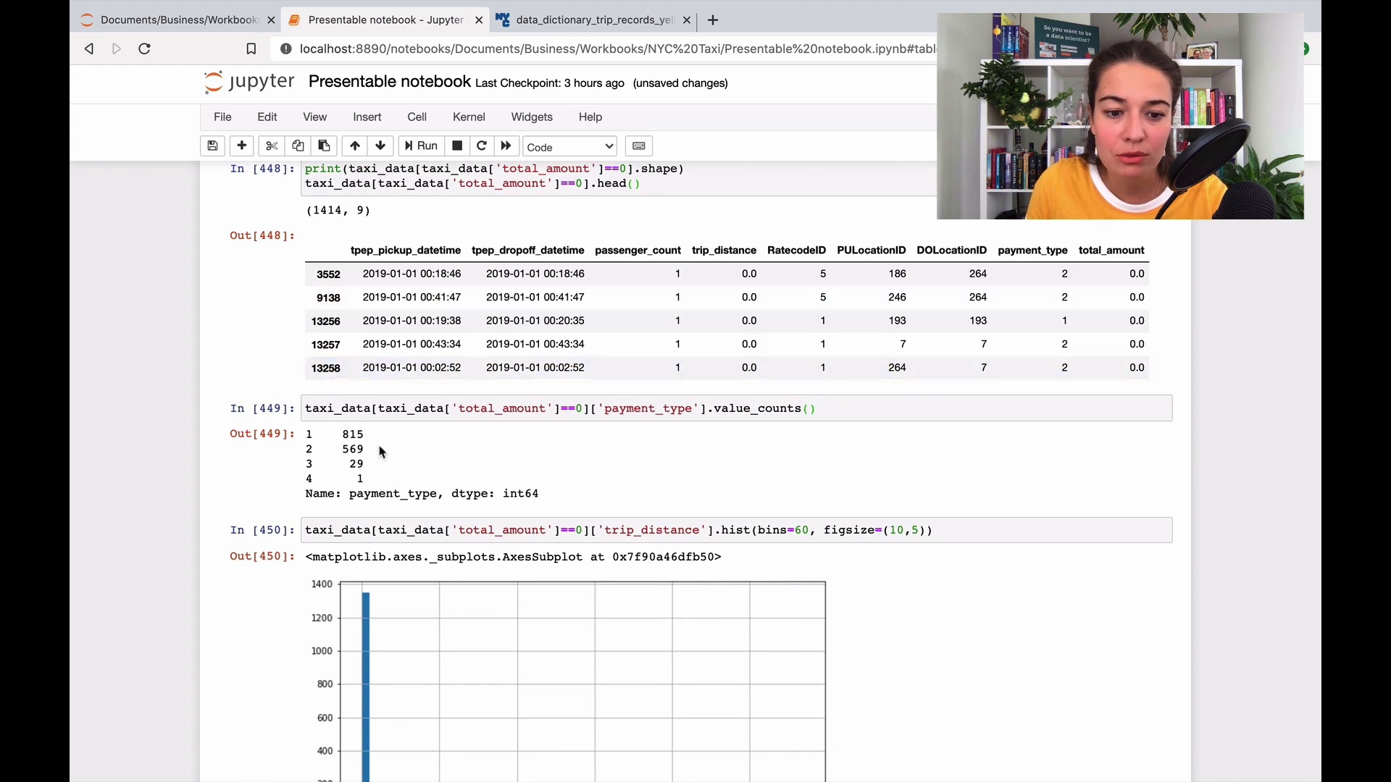
{"action": "scroll", "coordinate": [381, 453], "scroll_direction": "down", "scroll_amount": 3}
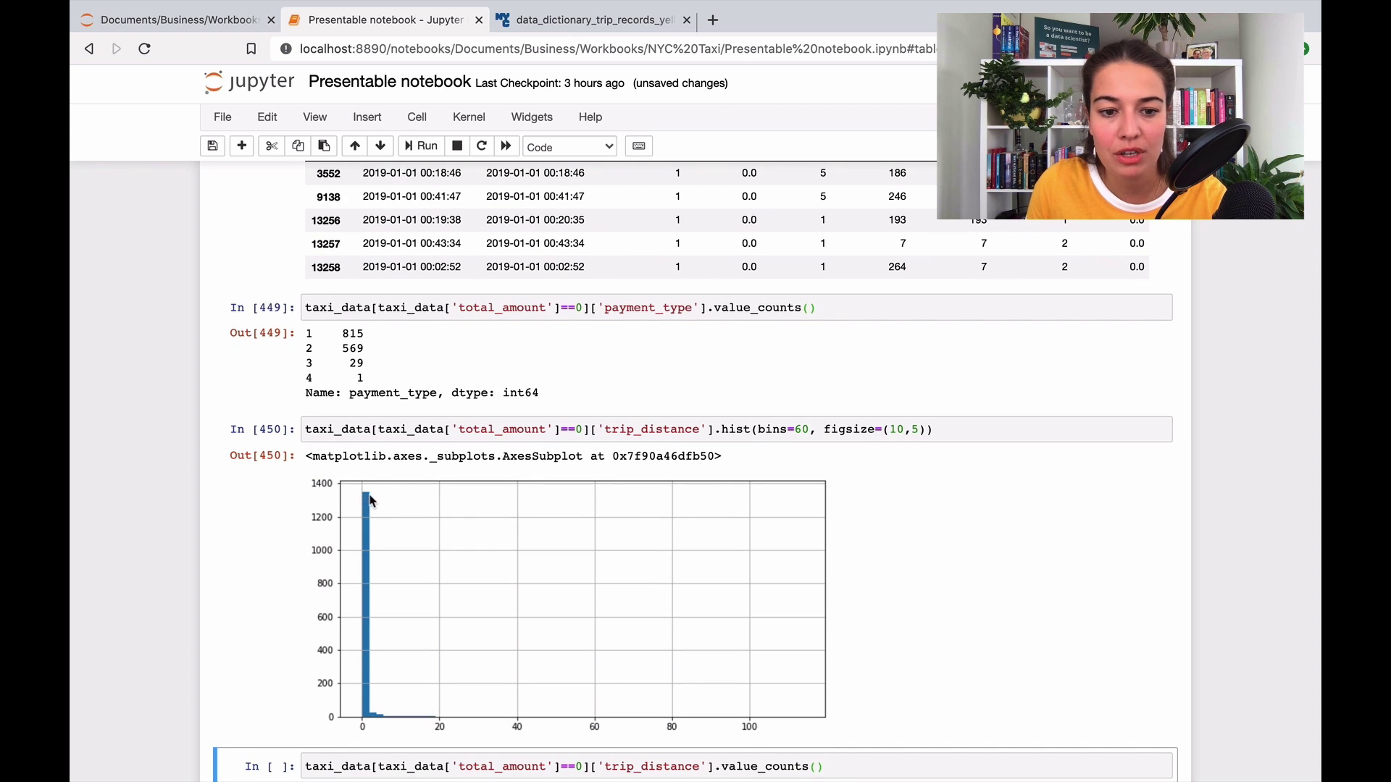
{"action": "scroll", "coordinate": [367, 500], "scroll_direction": "down", "scroll_amount": 3}
{"action": "left_click", "coordinate": [727, 663]}
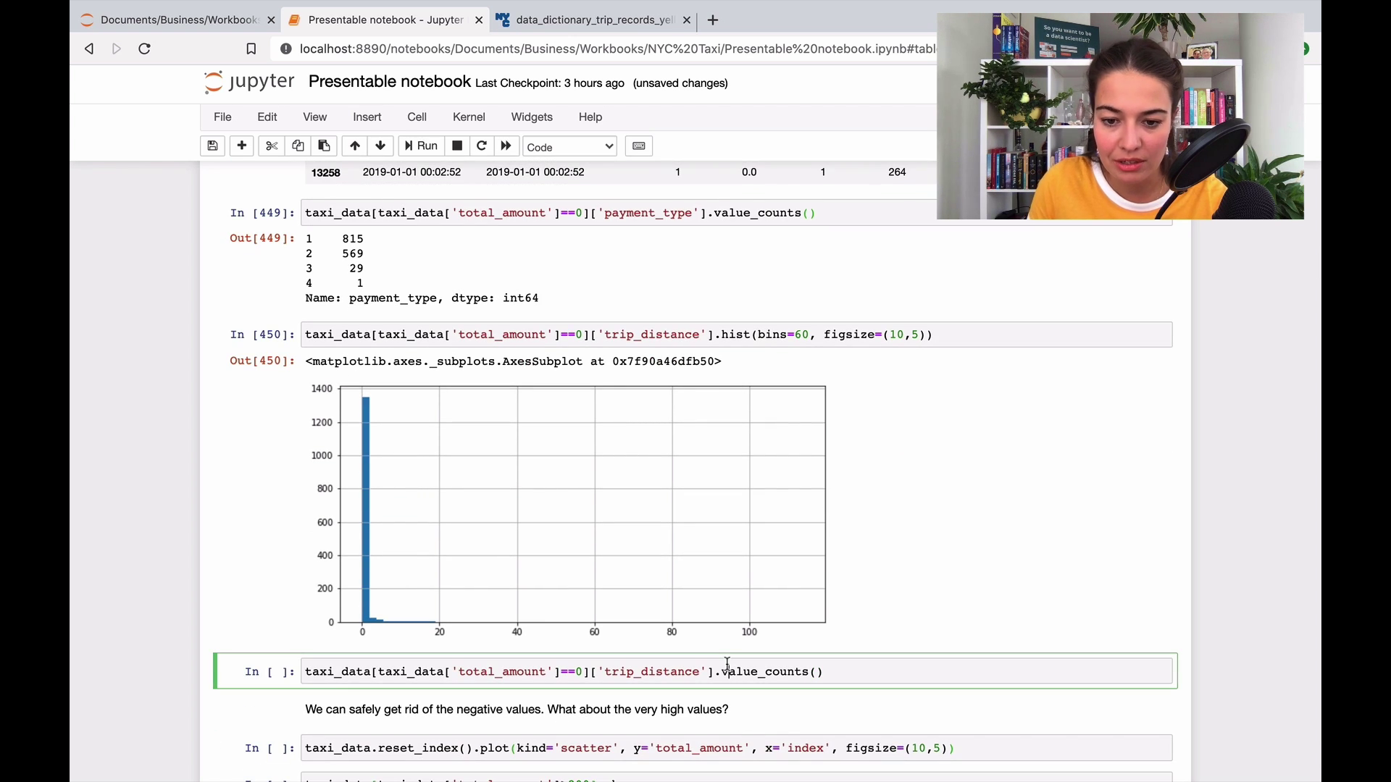
{"action": "key", "text": "shift+Return"}
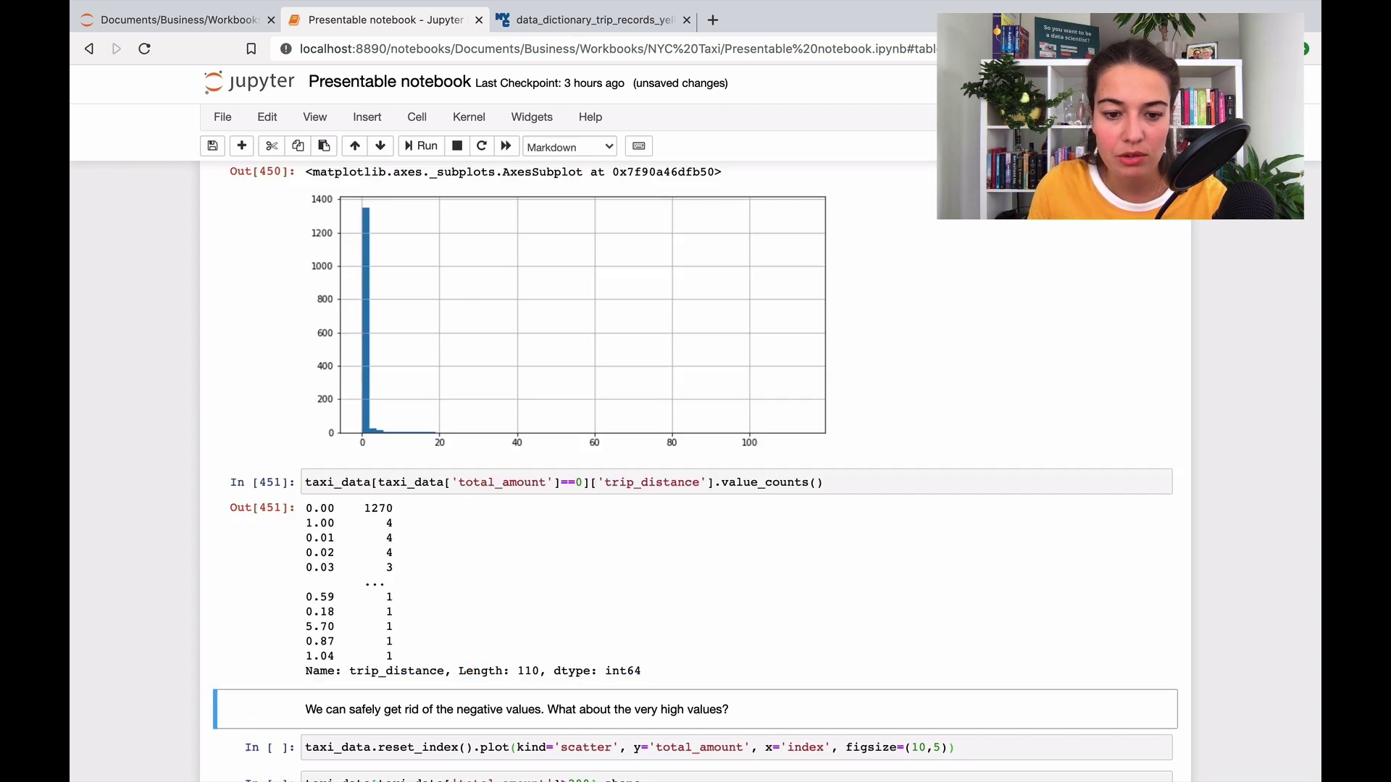
{"action": "left_click_drag", "start_coordinate": [307, 507], "coordinate": [379, 505]}
{"action": "left_click", "coordinate": [379, 504]}
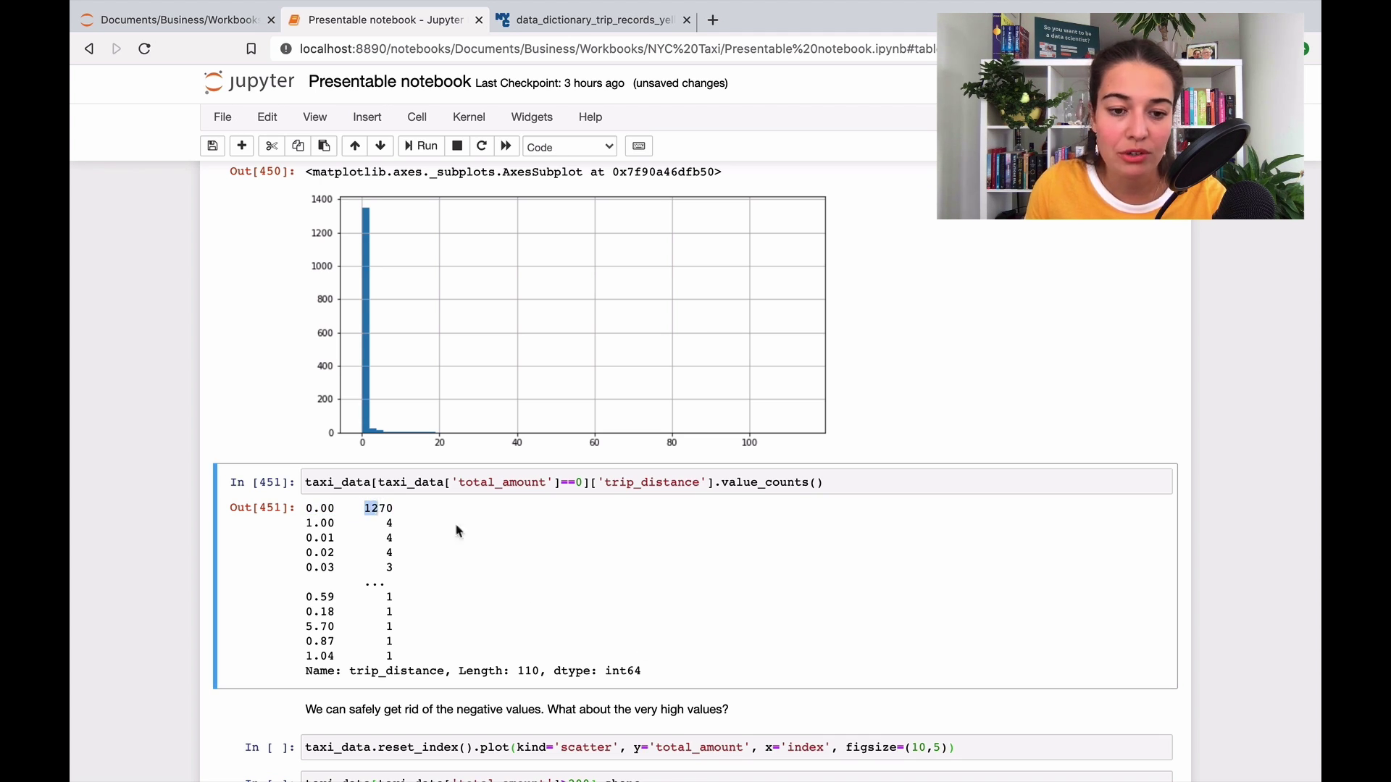
{"action": "left_click", "coordinate": [507, 548]}
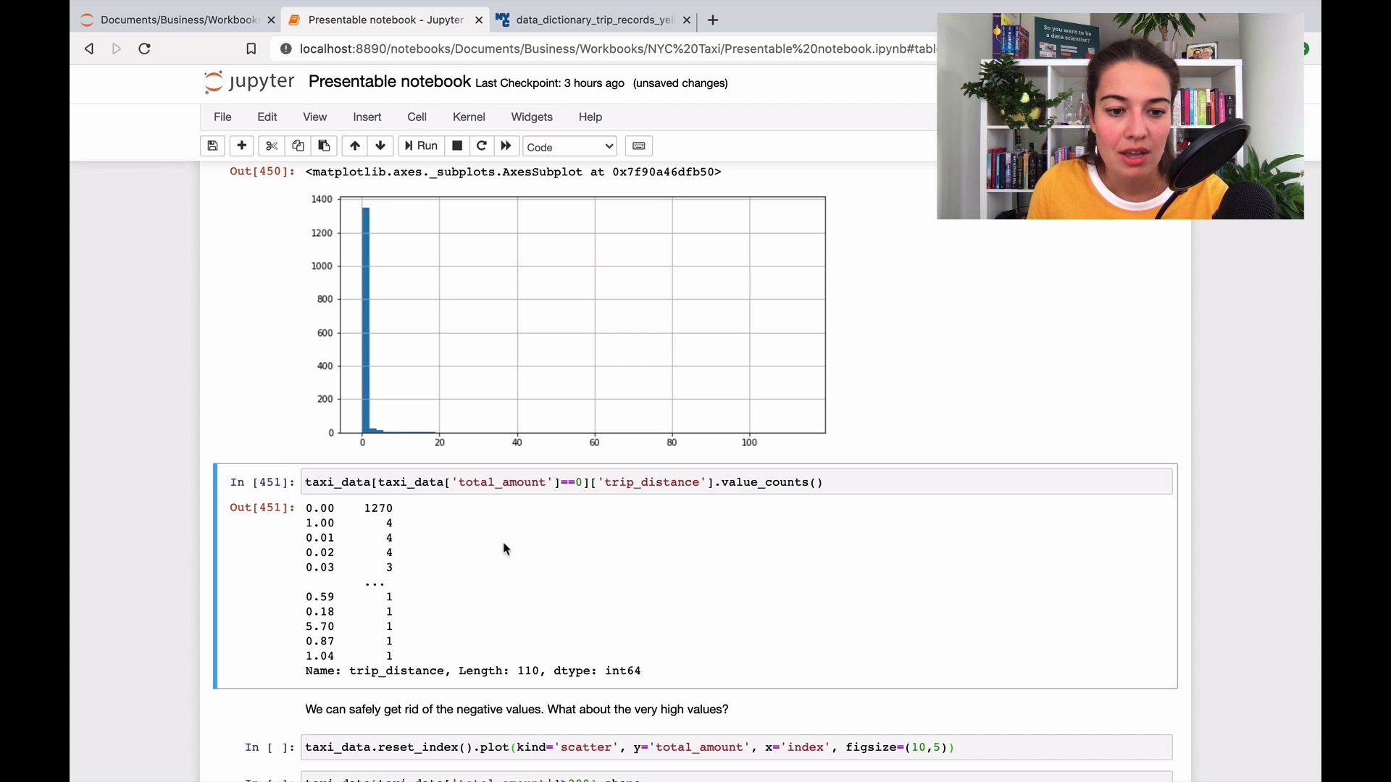
{"action": "left_click_drag", "start_coordinate": [305, 597], "coordinate": [413, 543]}
{"action": "left_click", "coordinate": [435, 558]}
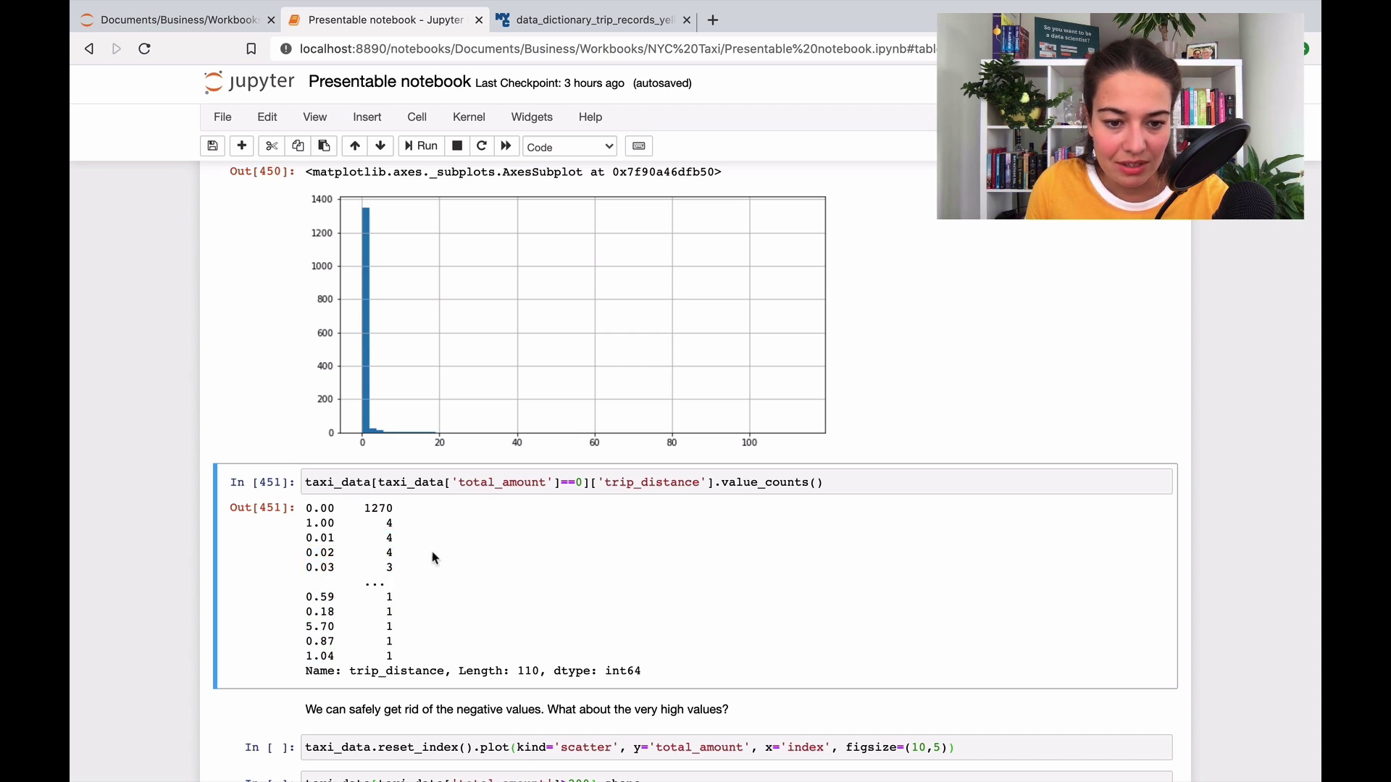
{"action": "left_click_drag", "start_coordinate": [308, 523], "coordinate": [335, 523]}
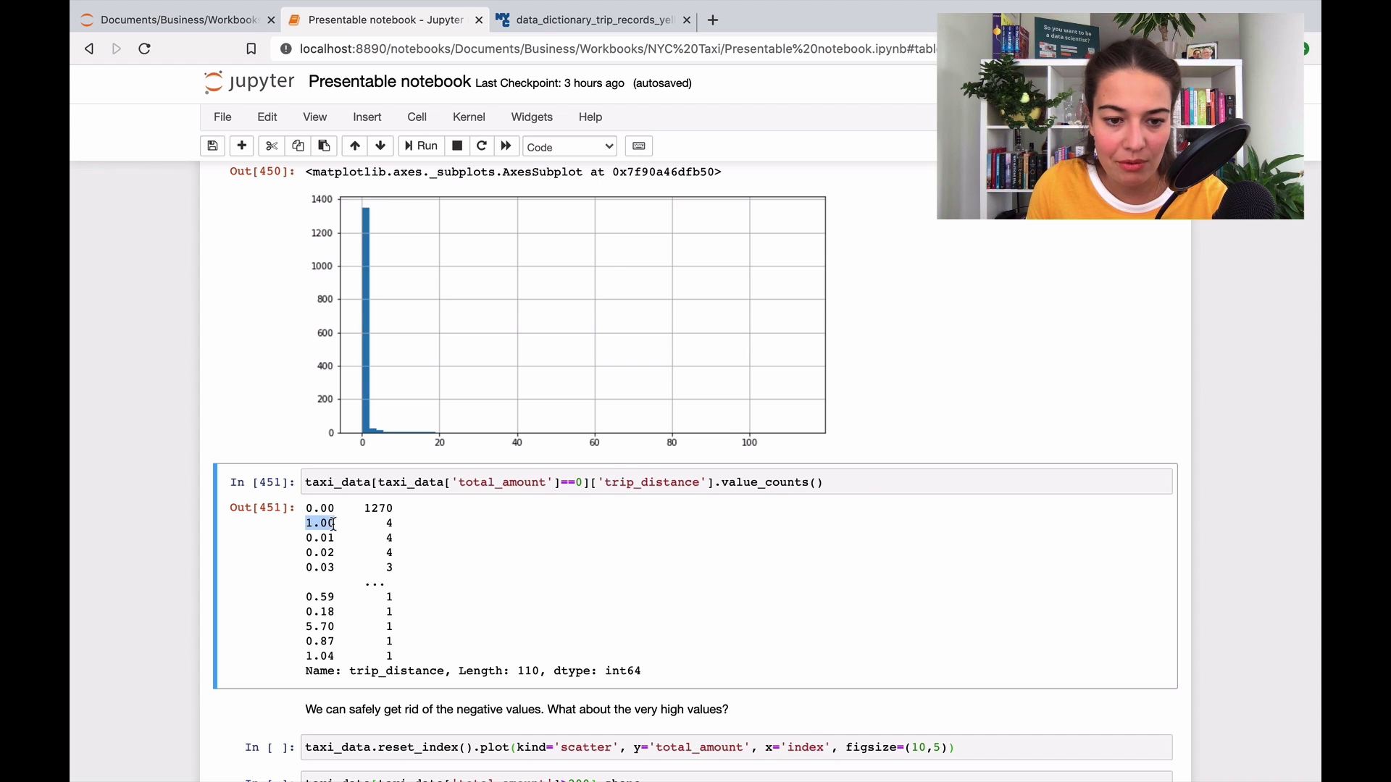
{"action": "left_click", "coordinate": [627, 25]}
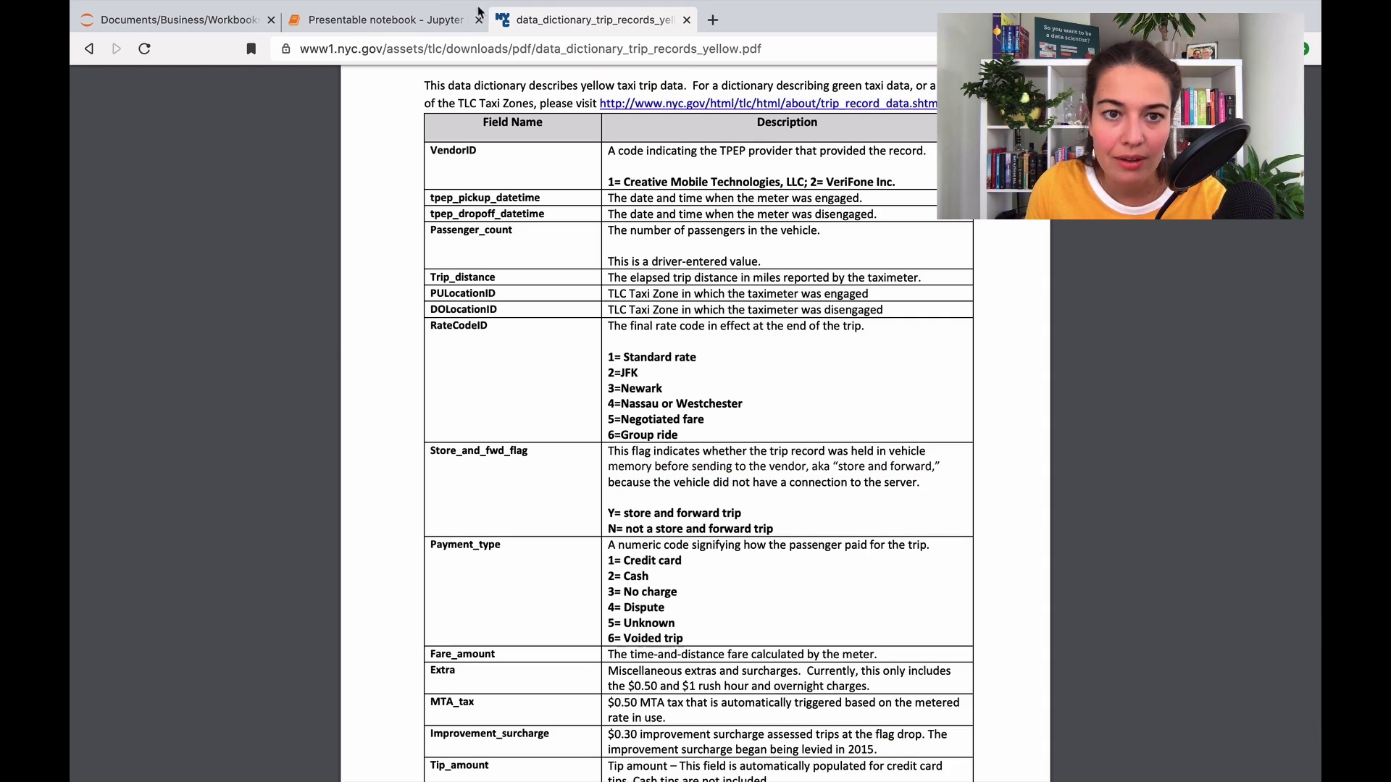
{"action": "left_click", "coordinate": [435, 20]}
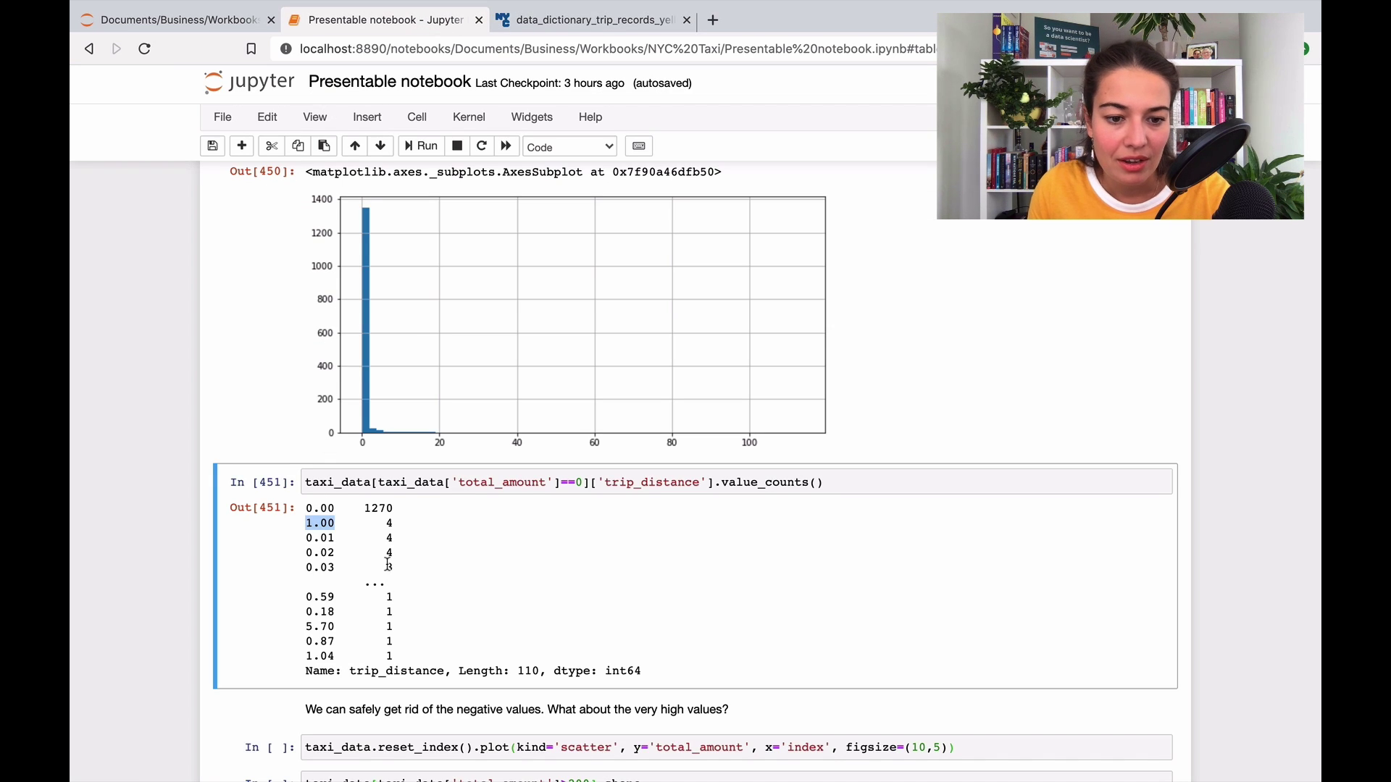
{"action": "left_click", "coordinate": [552, 613]}
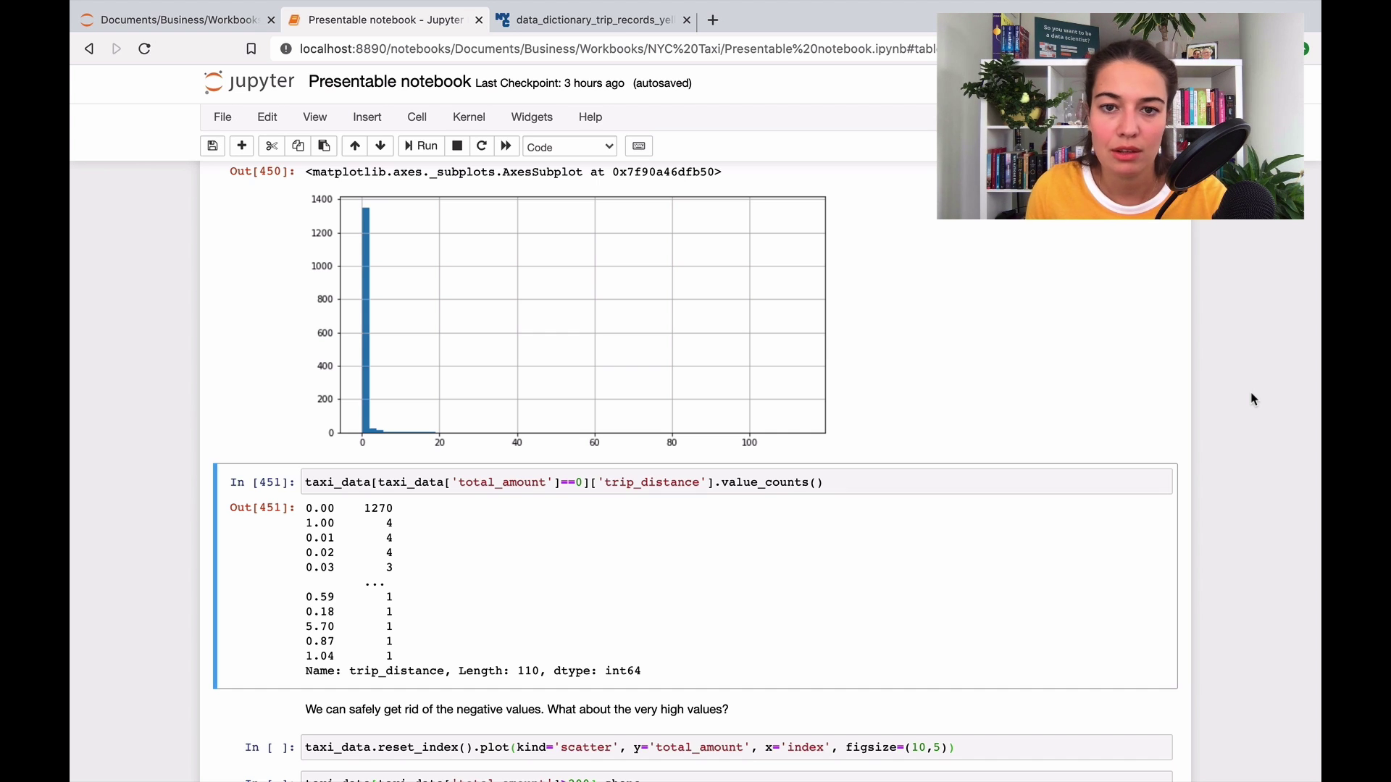
{"action": "scroll", "coordinate": [1254, 399], "scroll_direction": "up", "scroll_amount": 2}
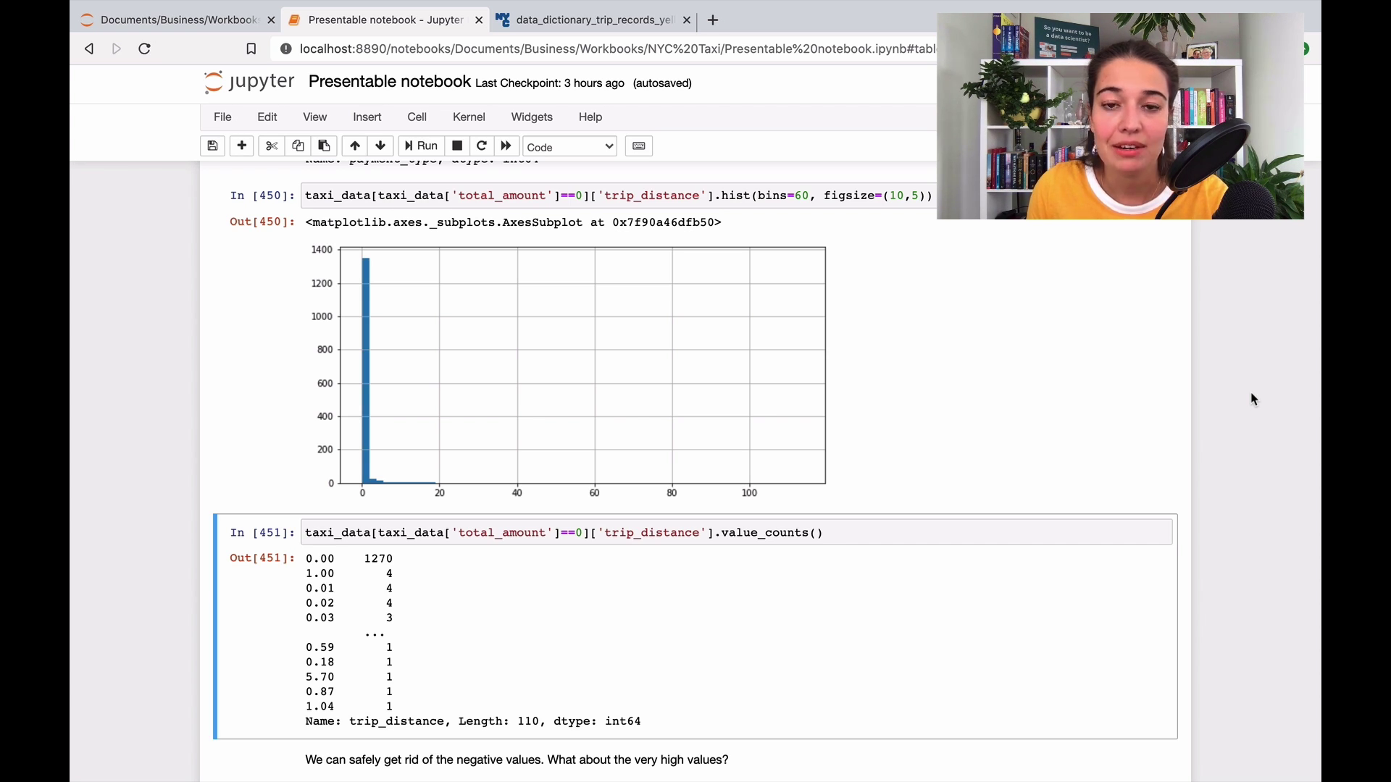
{"action": "scroll", "coordinate": [1254, 399], "scroll_direction": "up", "scroll_amount": 1}
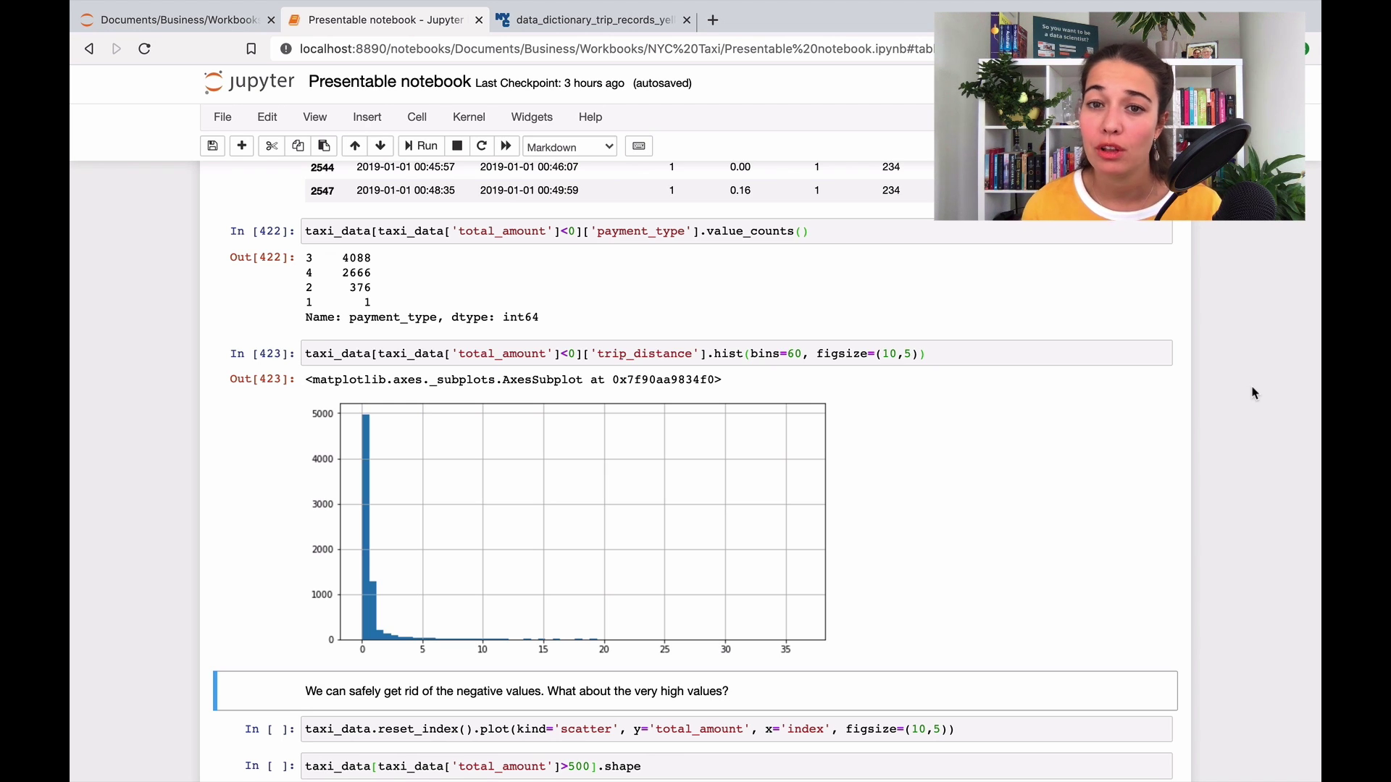
Scatter-plot total_amount against row index, exposing outliers near 620000 and 350000
{"action": "scroll", "coordinate": [1254, 393], "scroll_direction": "down", "scroll_amount": 5}
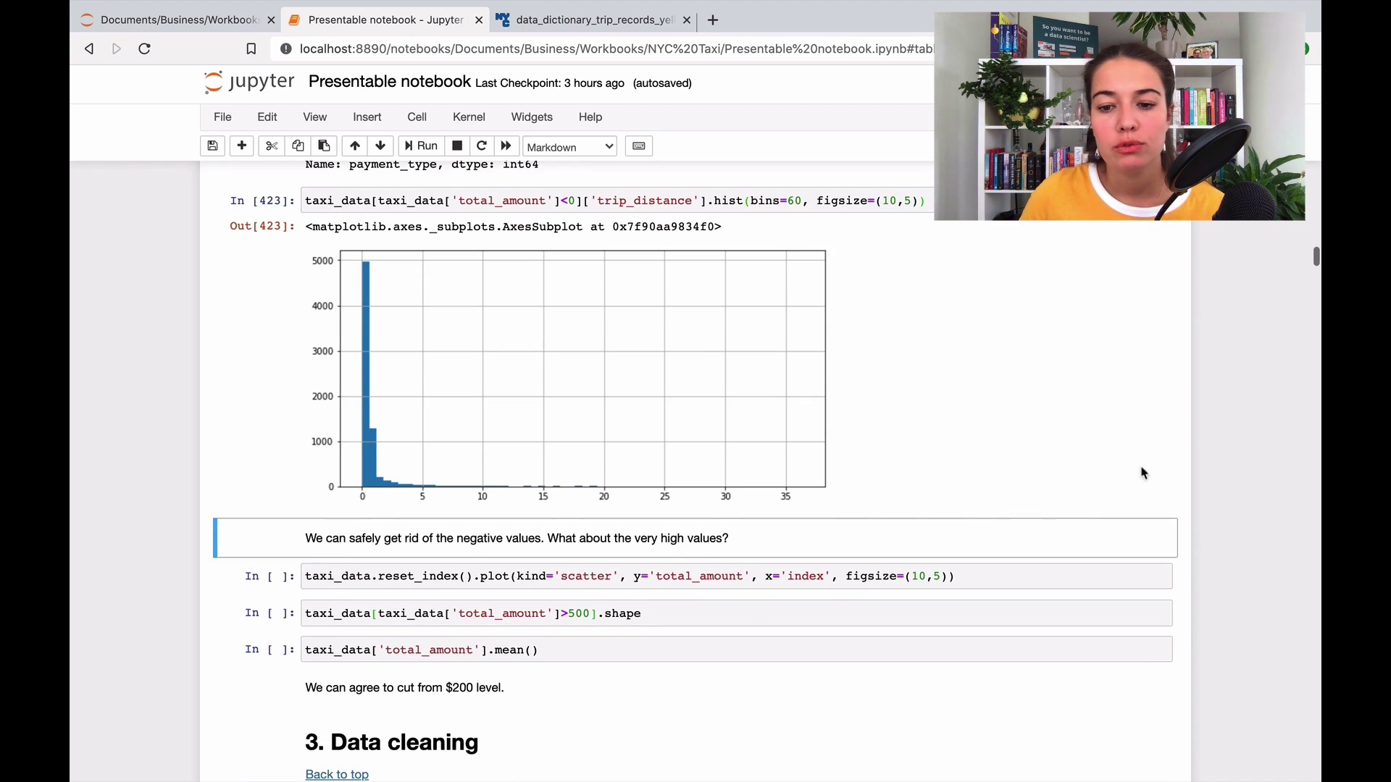
{"action": "left_click", "coordinate": [1032, 574]}
{"action": "key", "text": "shift+Return"}
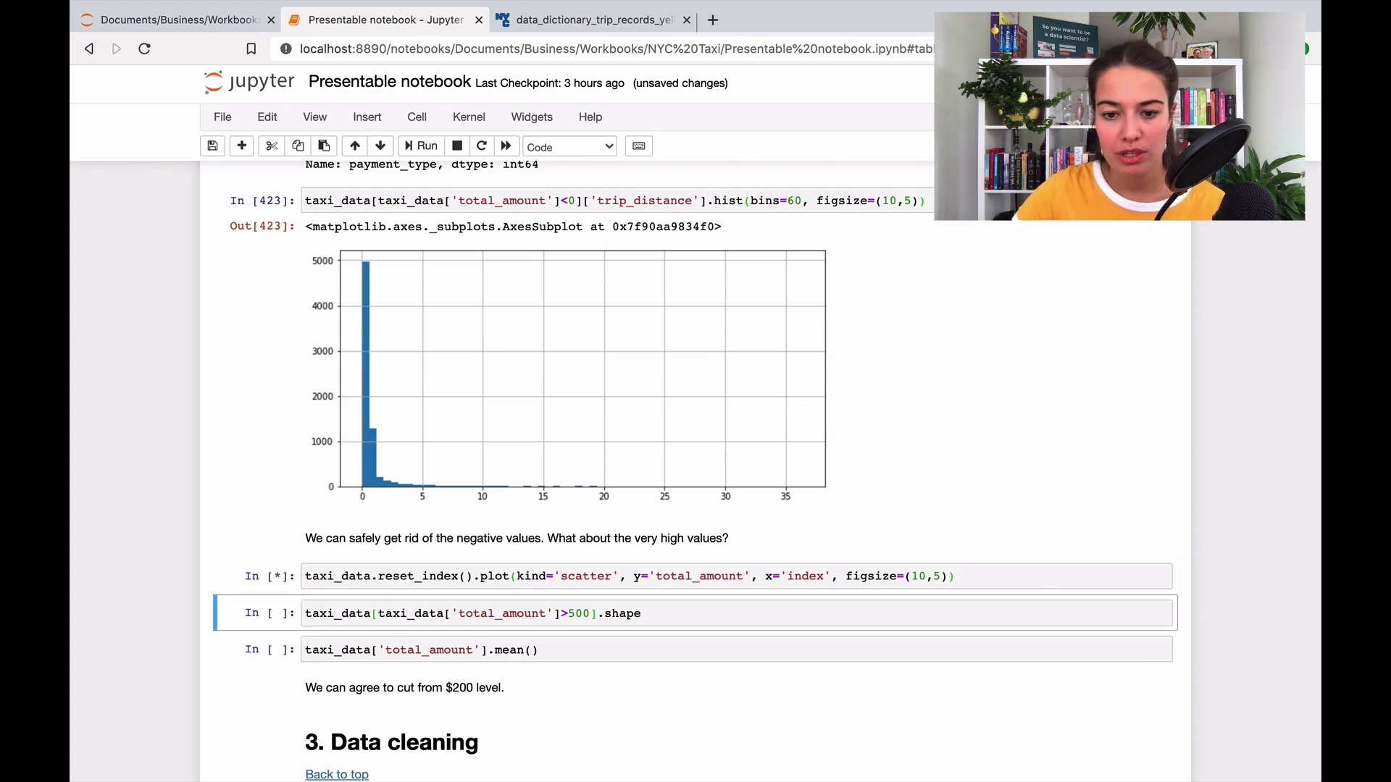
{"action": "scroll", "coordinate": [1068, 554], "scroll_direction": "up", "scroll_amount": 2}
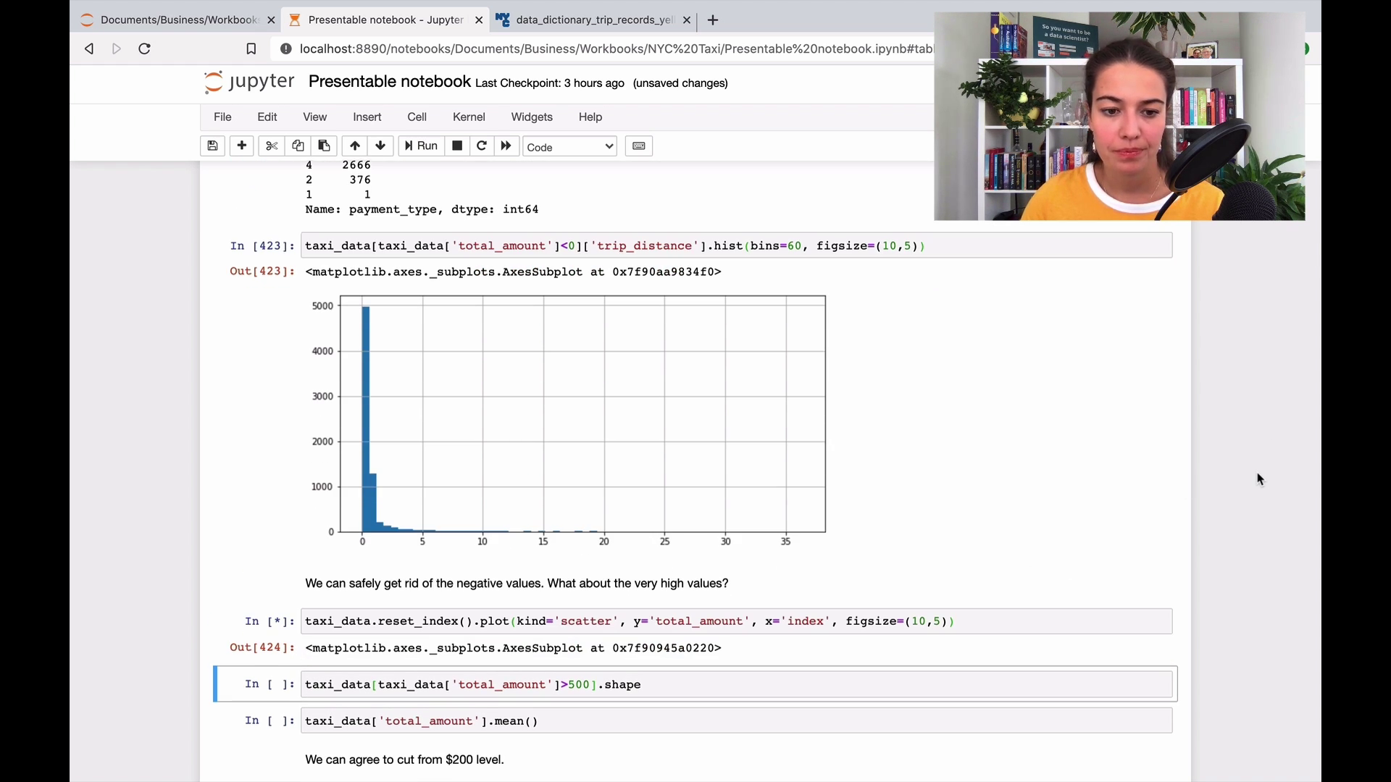
{"action": "scroll", "coordinate": [1258, 479], "scroll_direction": "down", "scroll_amount": 1}
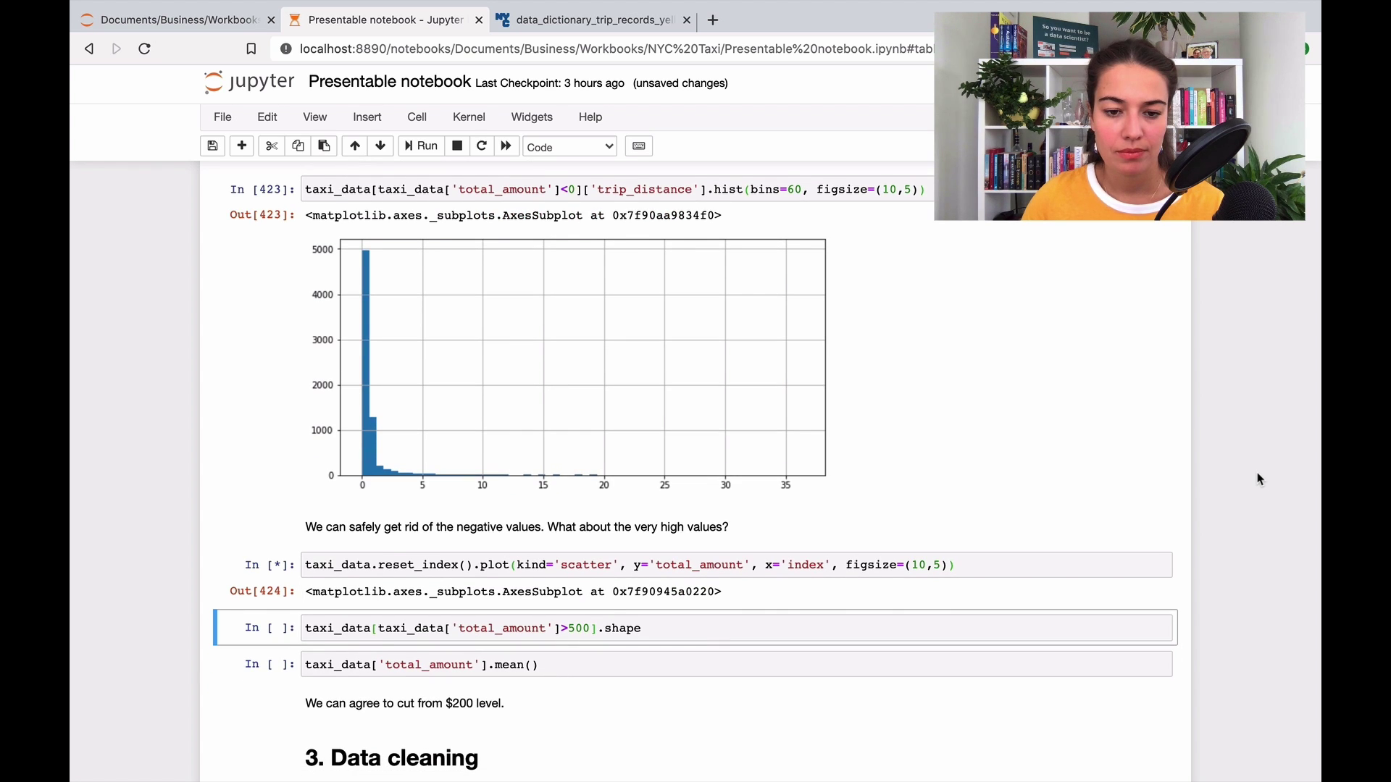
{"action": "scroll", "coordinate": [1258, 475], "scroll_direction": "up", "scroll_amount": 2}
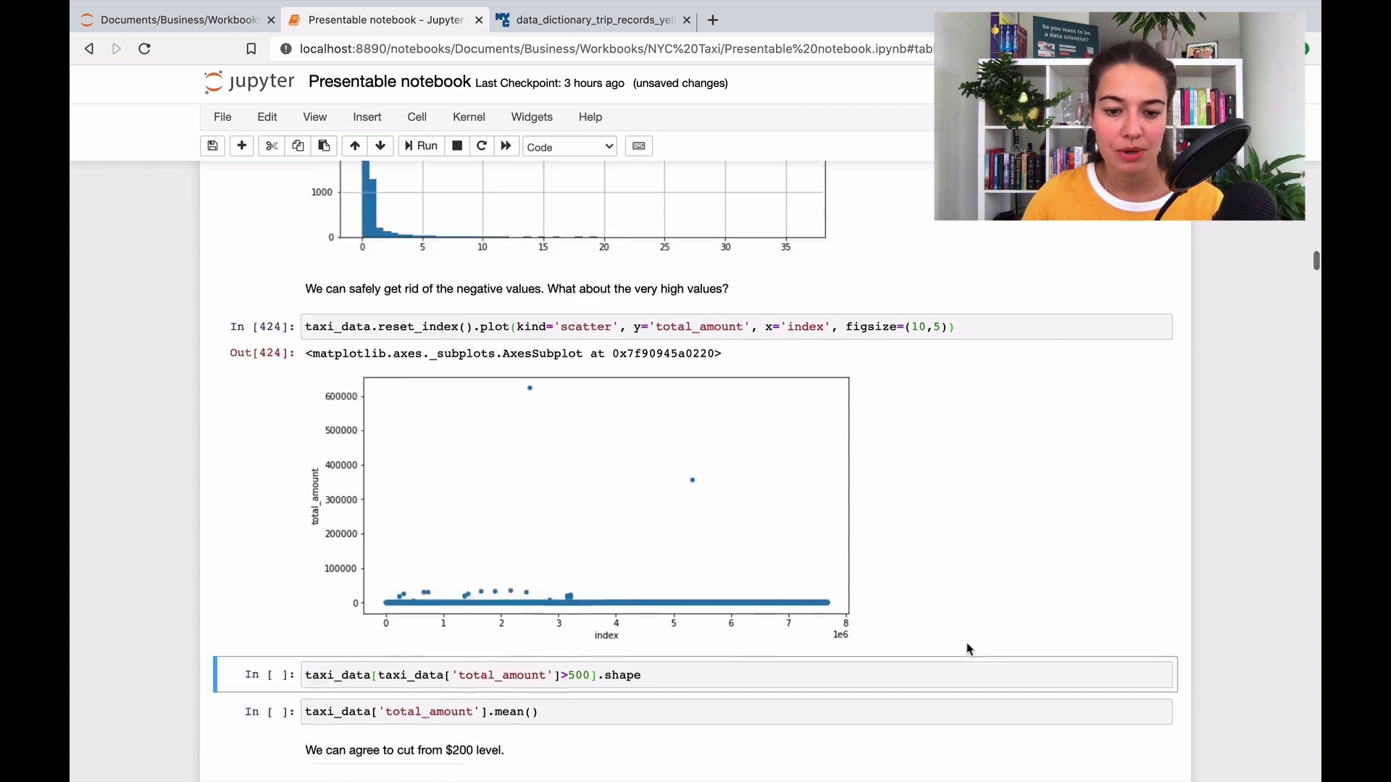
{"action": "scroll", "coordinate": [969, 649], "scroll_direction": "down", "scroll_amount": 1}
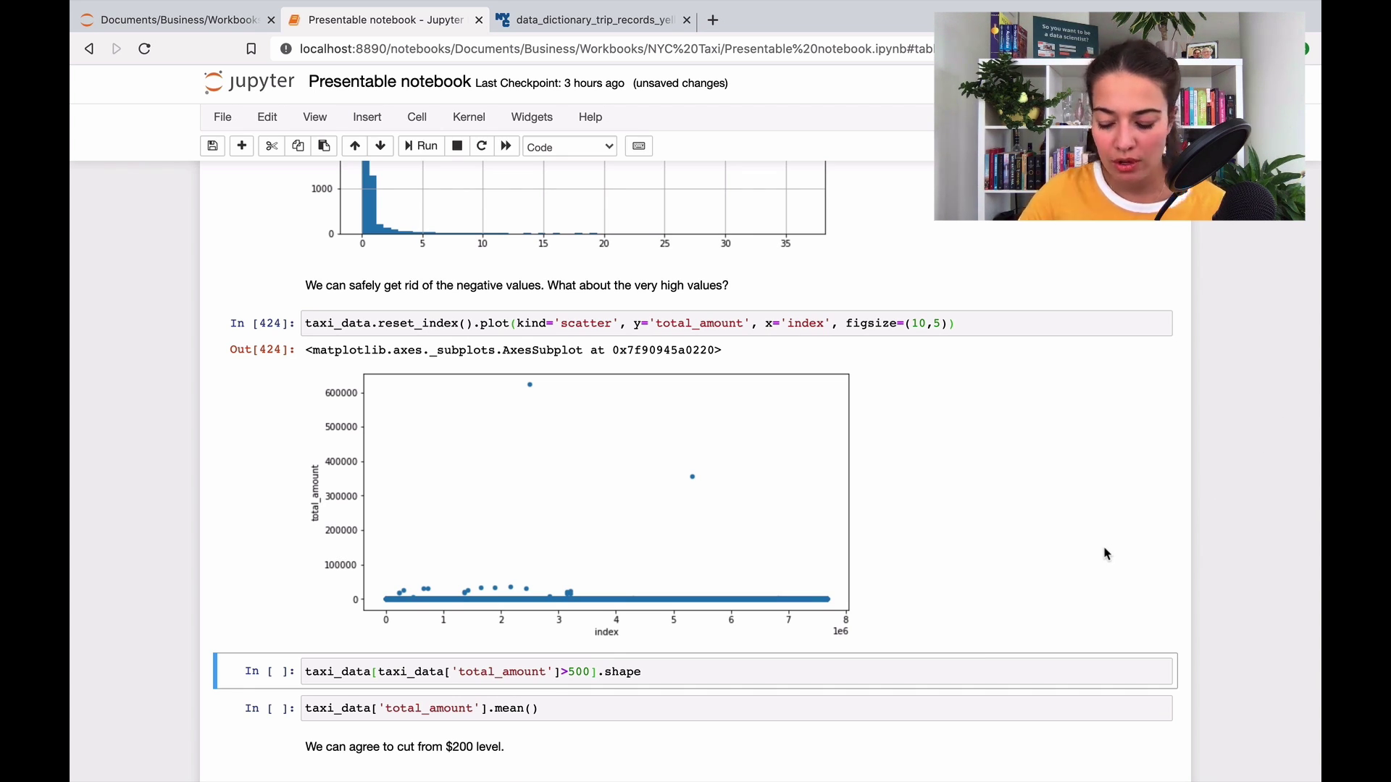
Count rides with total_amount above 500 (56 rows) and select the 500 threshold to edit
{"action": "key", "text": "shift+Return"}
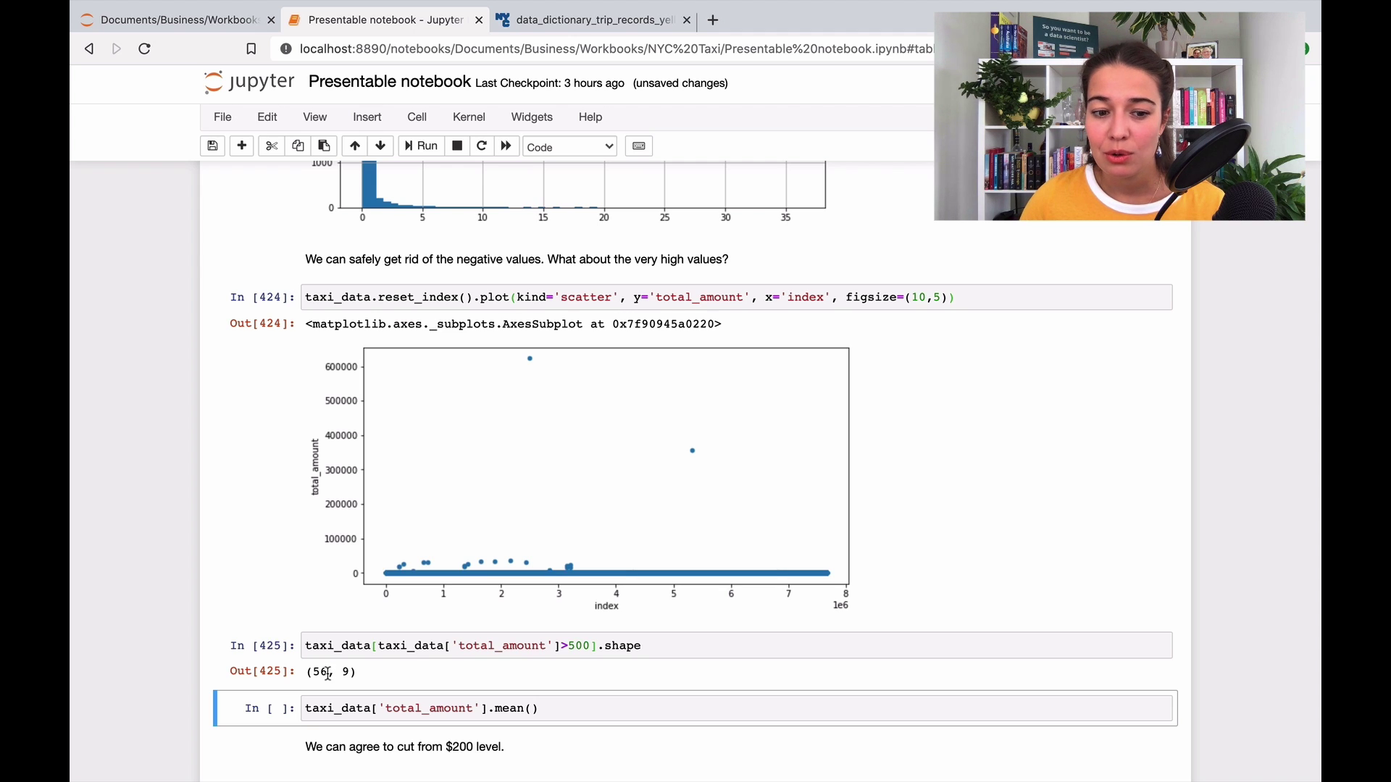
{"action": "left_click_drag", "start_coordinate": [329, 673], "coordinate": [311, 671]}
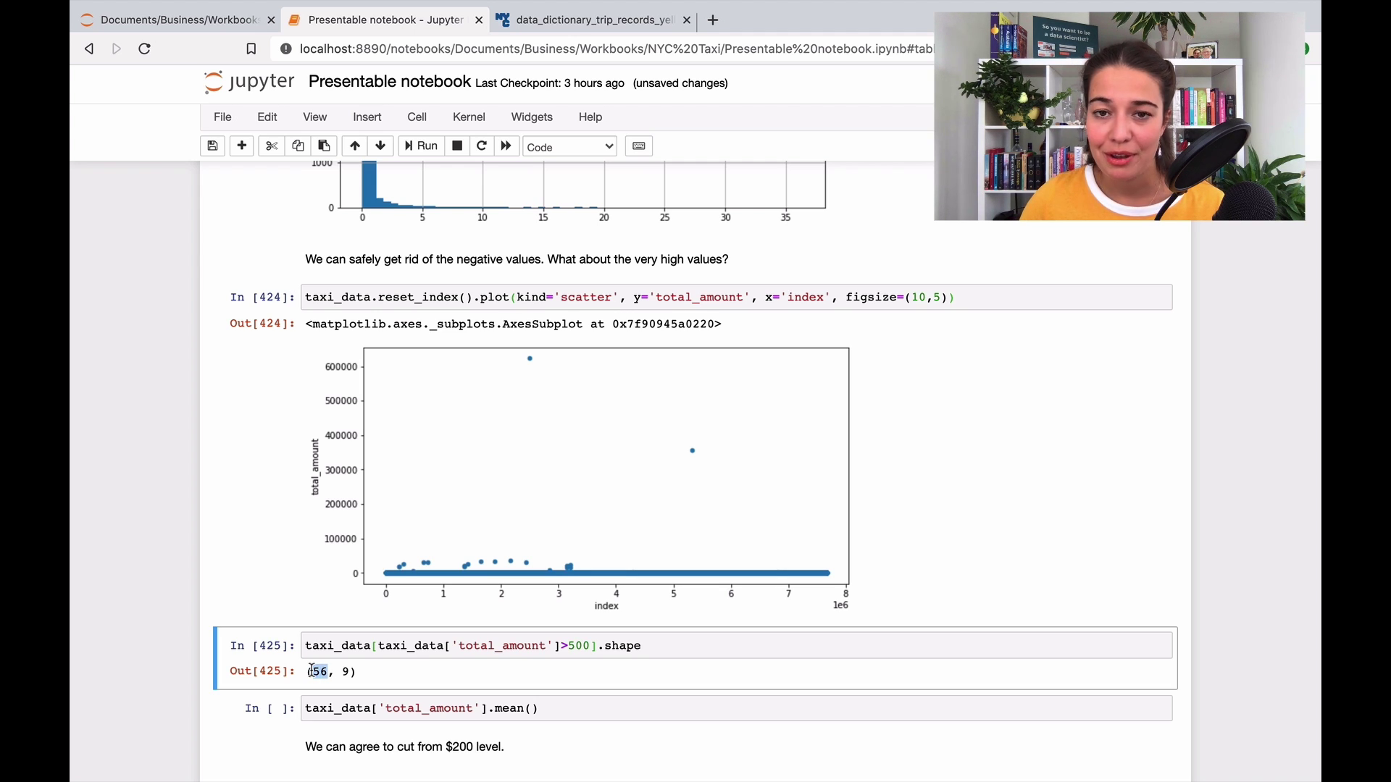
{"action": "left_click", "coordinate": [618, 645]}
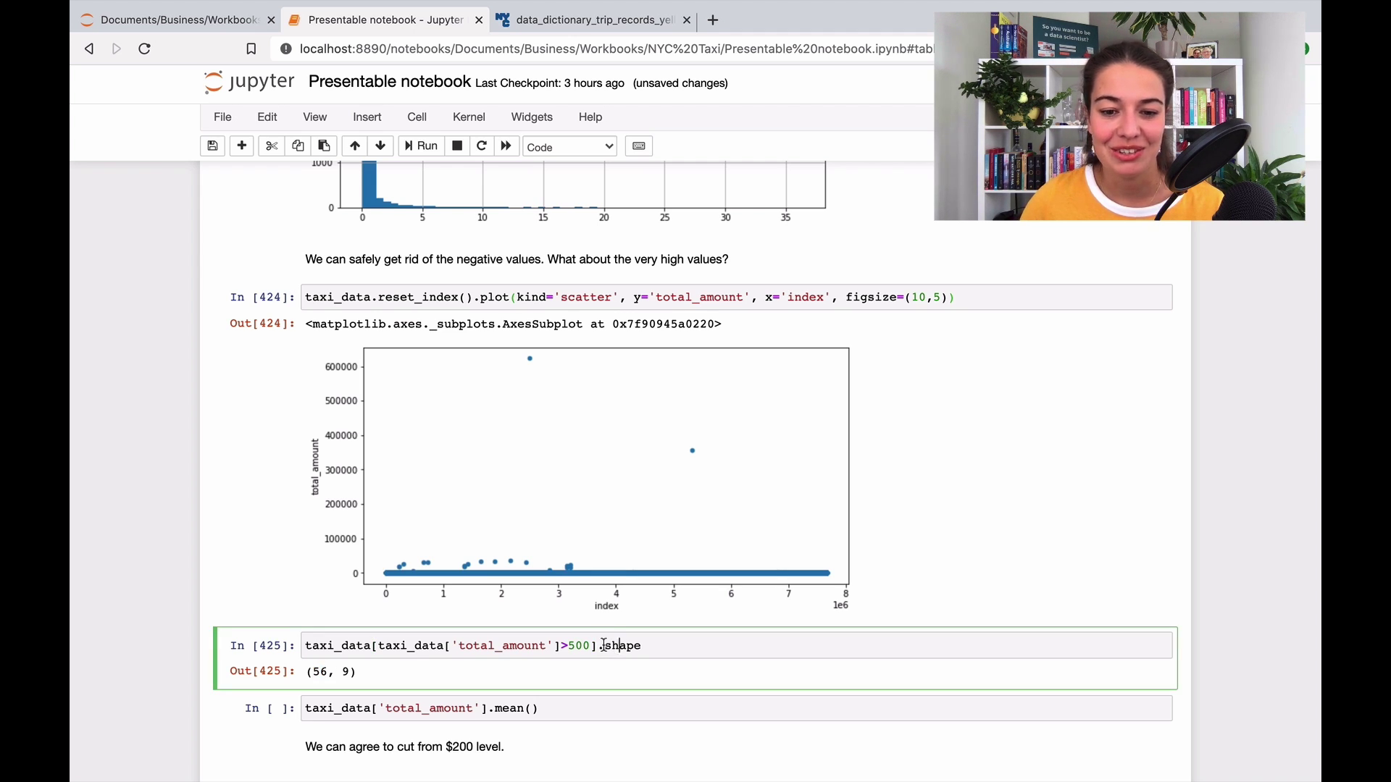
{"action": "left_click_drag", "start_coordinate": [605, 645], "coordinate": [765, 645]}
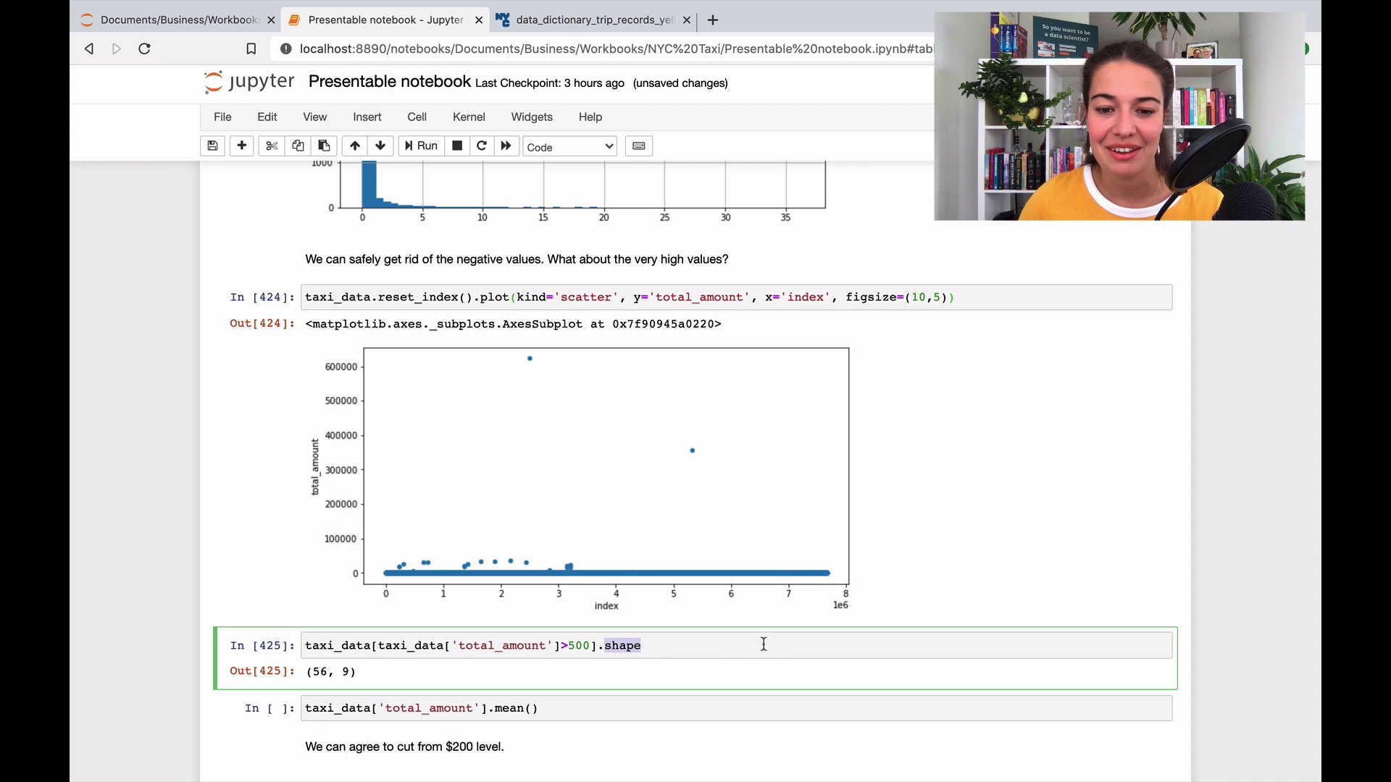
{"action": "left_click", "coordinate": [763, 644]}
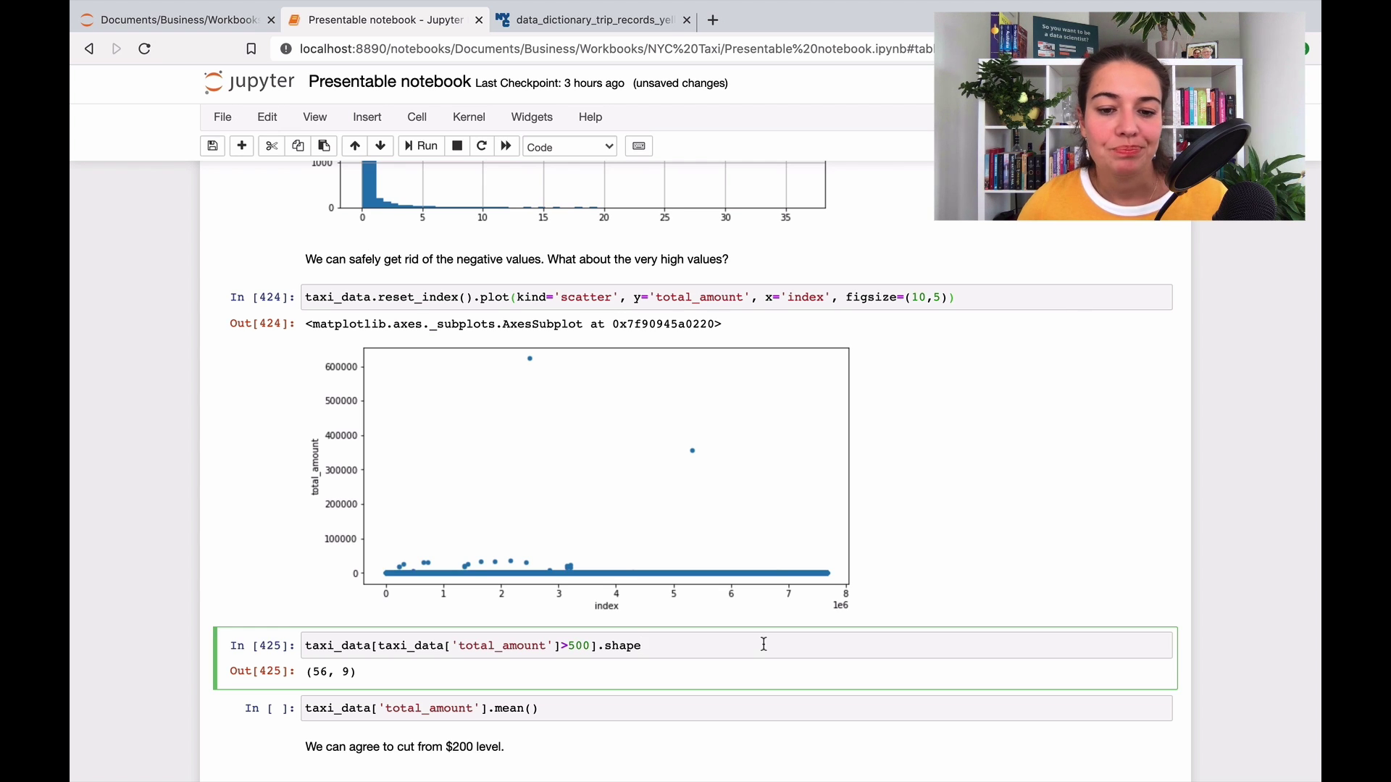
{"action": "double_click", "coordinate": [574, 644]}
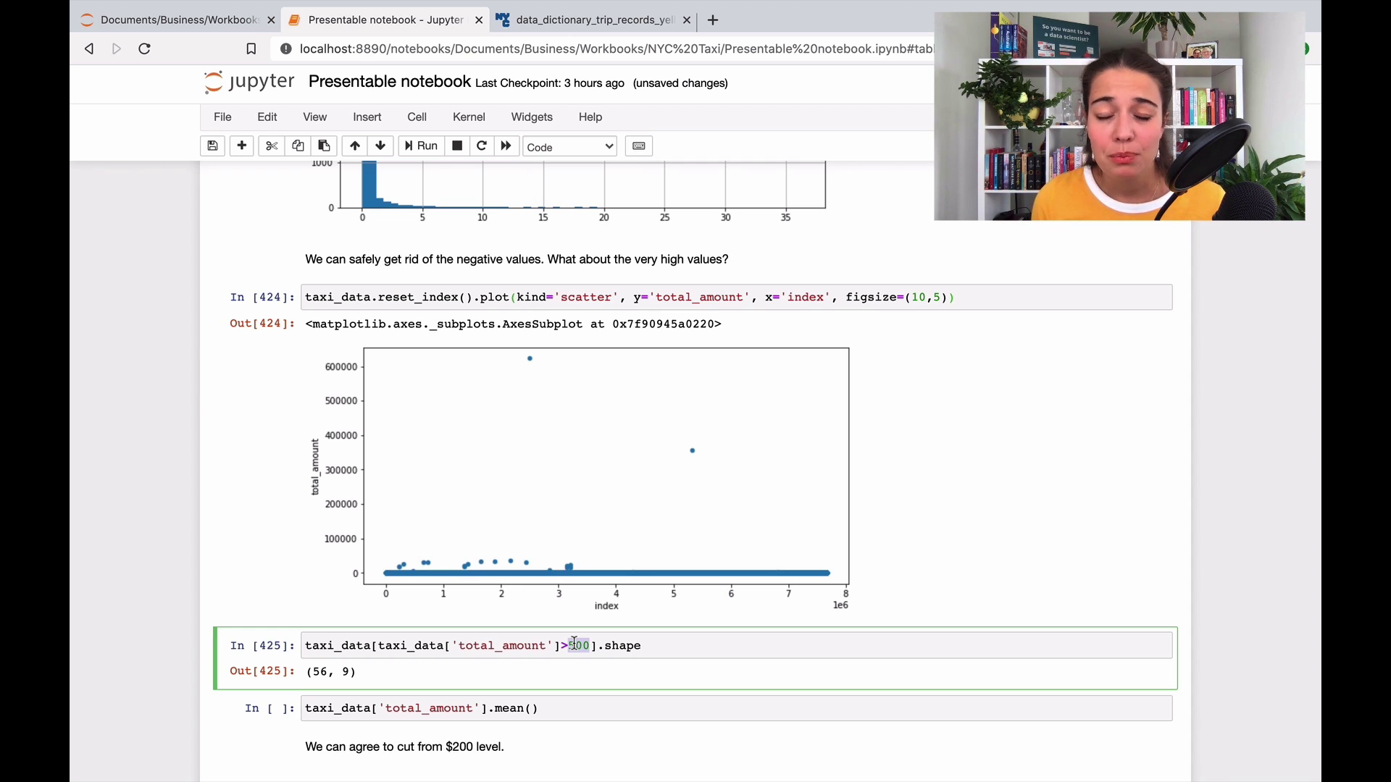
Rerun the high-value count with a threshold of 300, then 100
{"action": "type", "text": "300"}
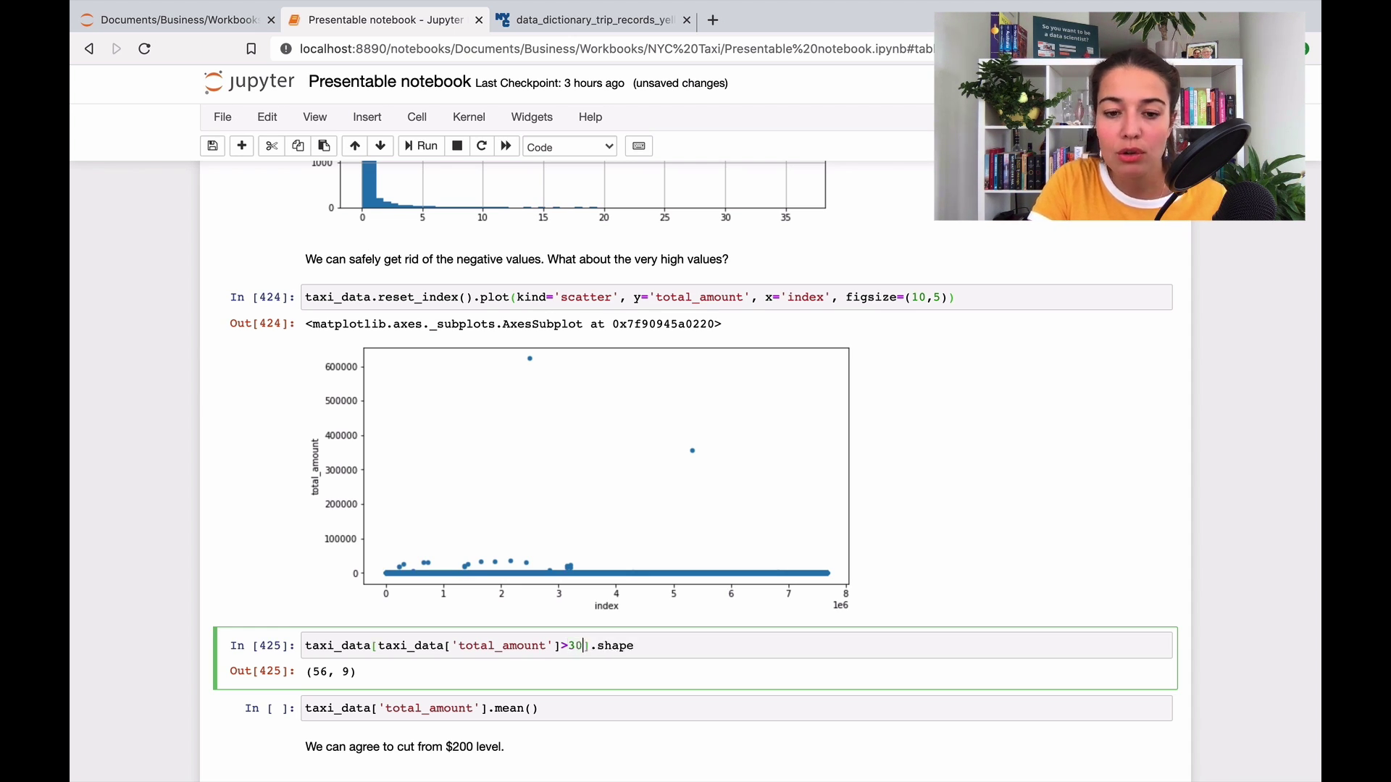
{"action": "key", "text": "shift+Return"}
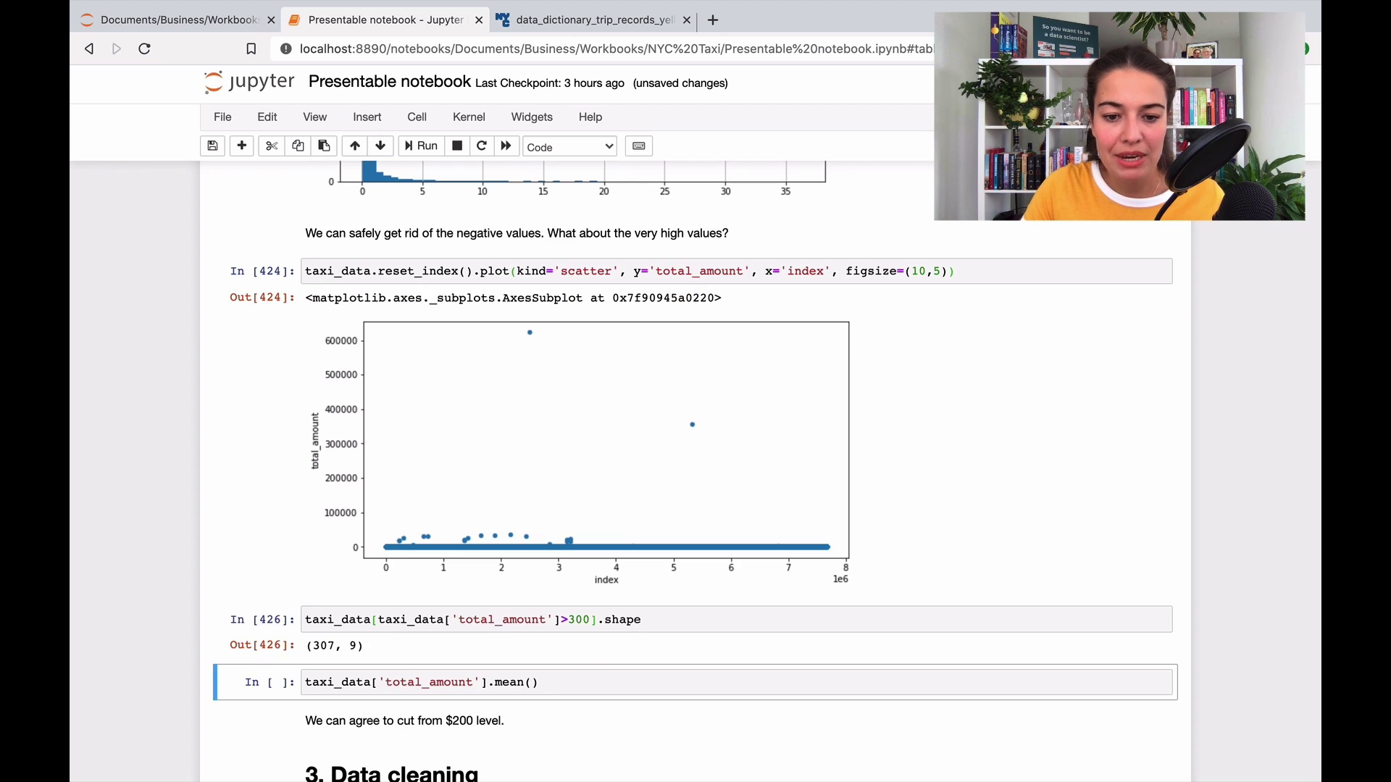
{"action": "double_click", "coordinate": [581, 625]}
{"action": "type", "text": "100"}
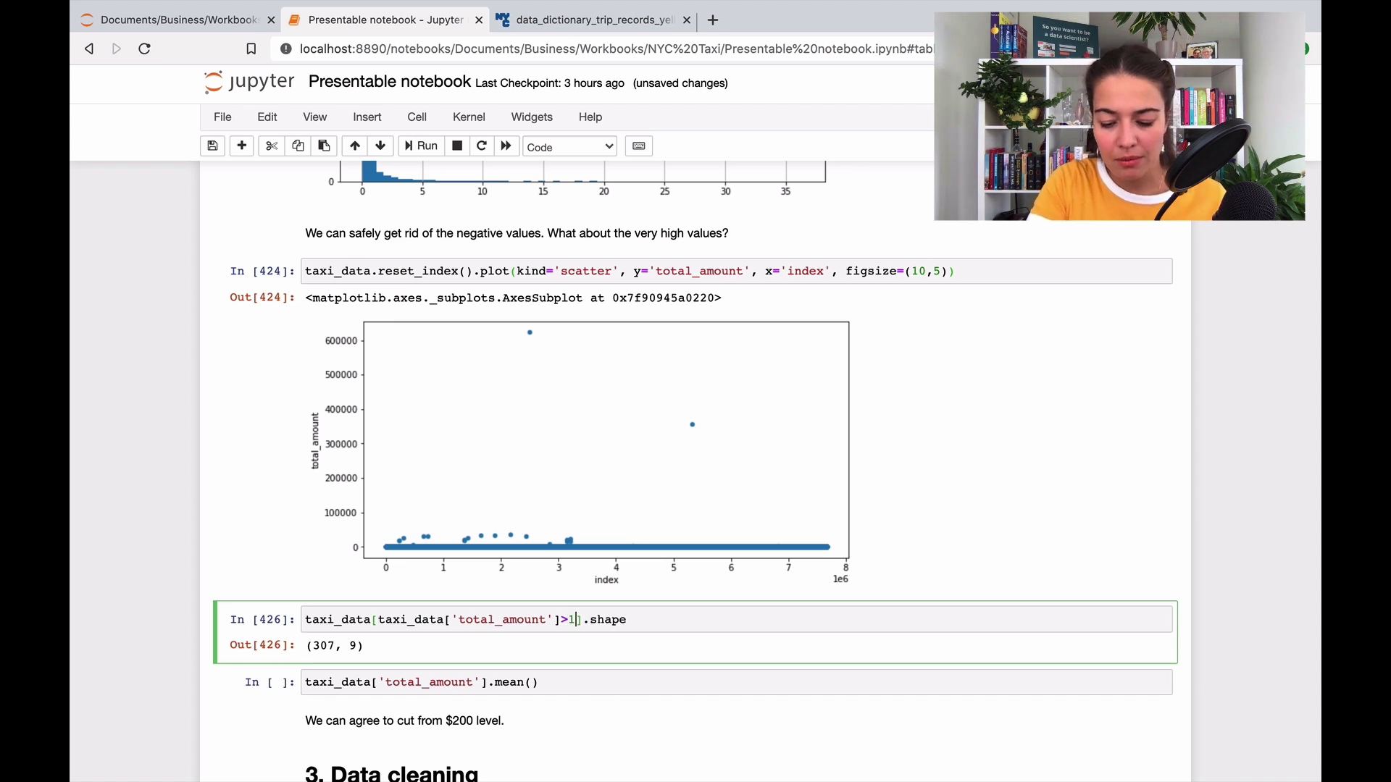
{"action": "key", "text": "shift+Return"}
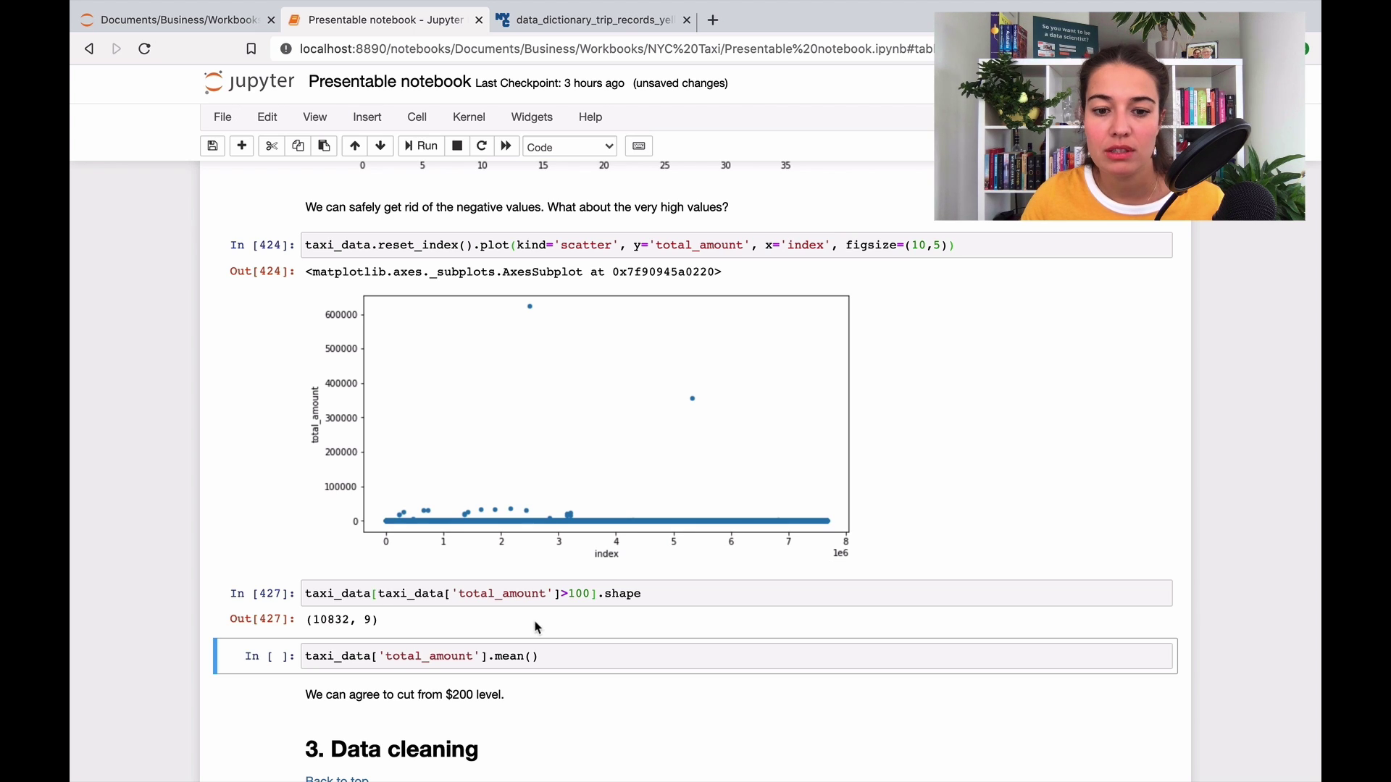
Set the threshold to 200 and rerun, giving 1166 rides
{"action": "left_click", "coordinate": [576, 593]}
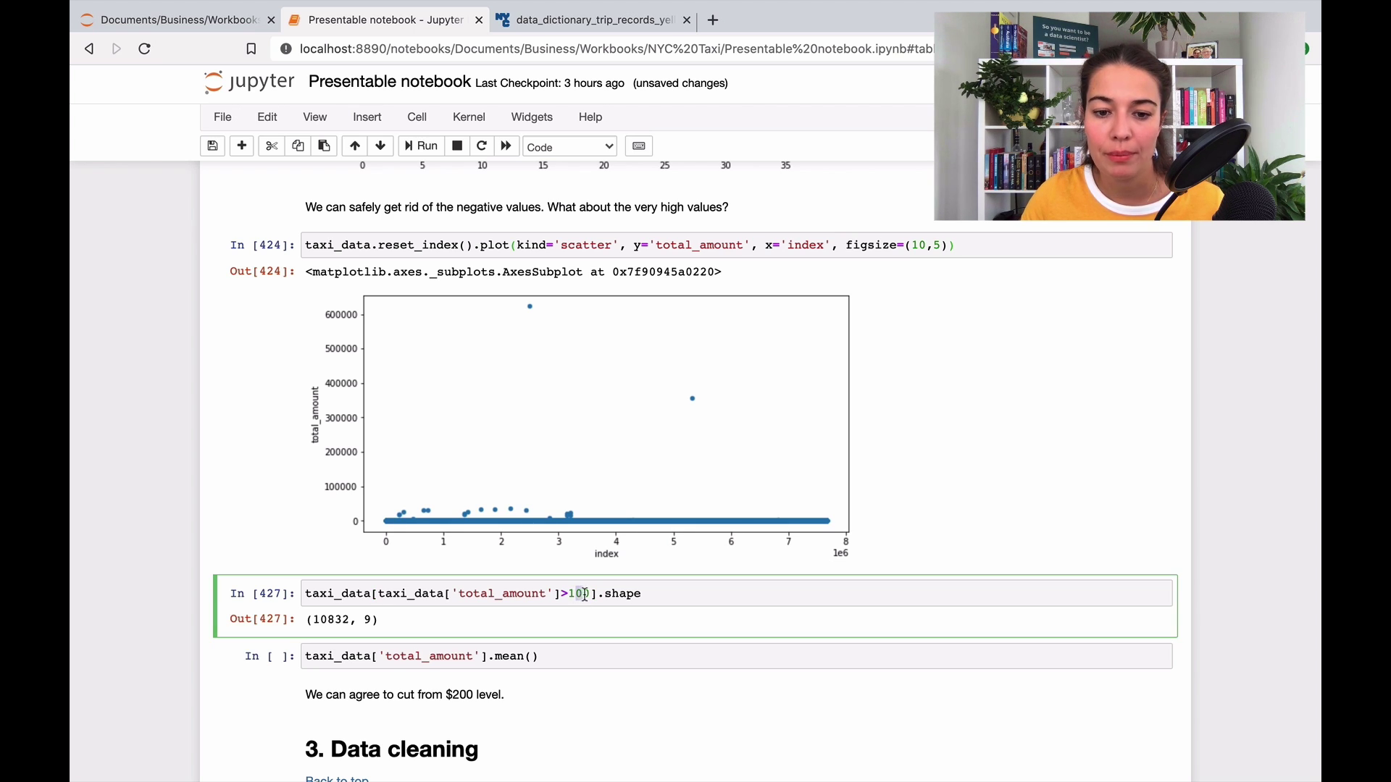
{"action": "left_click", "coordinate": [591, 593]}
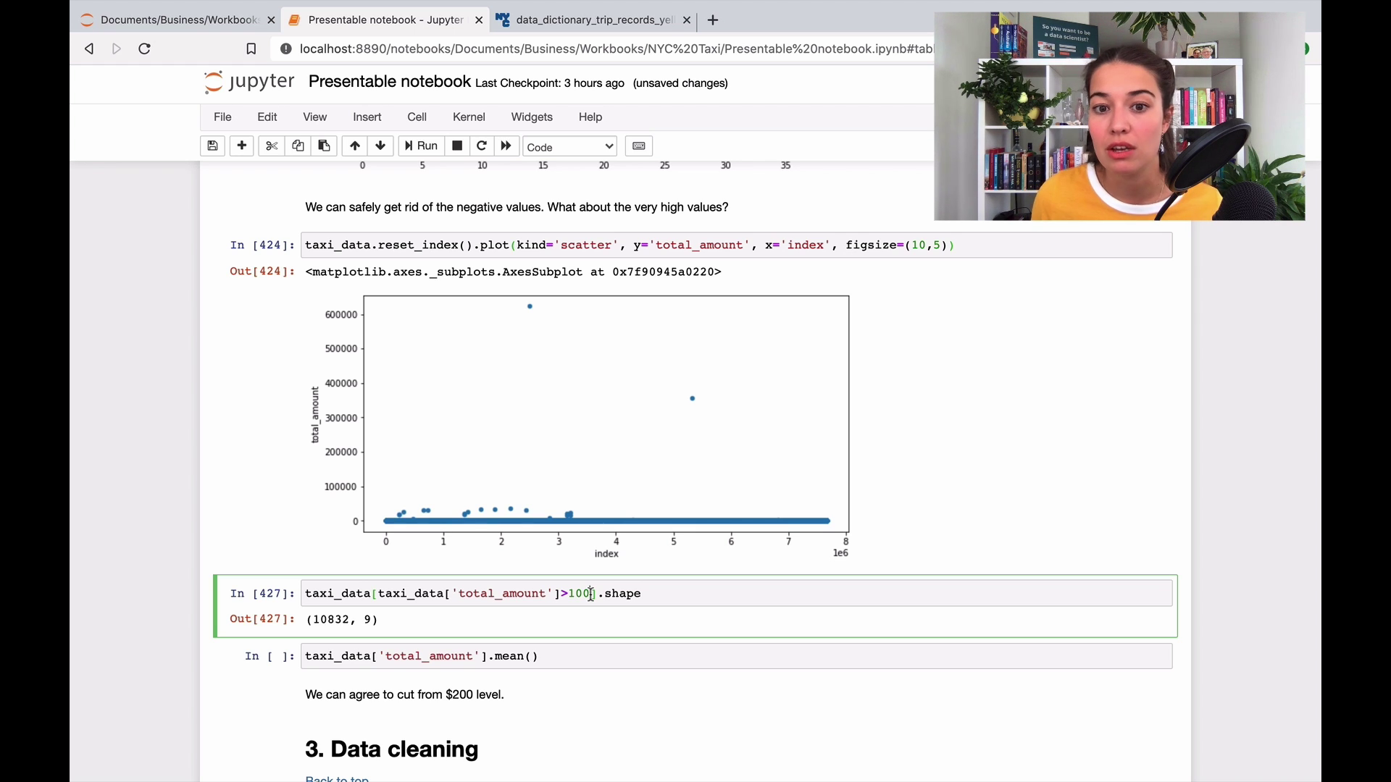
{"action": "left_click_drag", "start_coordinate": [590, 595], "coordinate": [568, 594]}
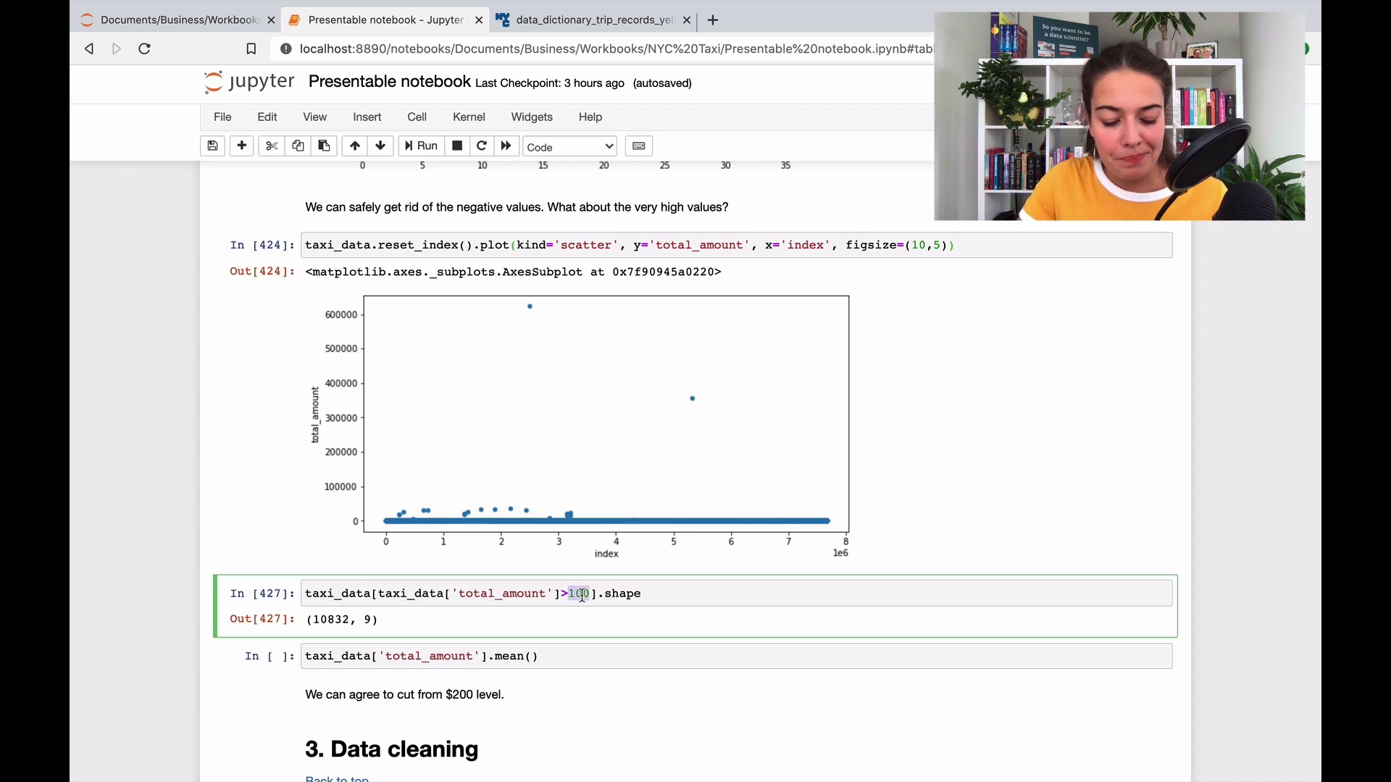
{"action": "type", "text": "200"}
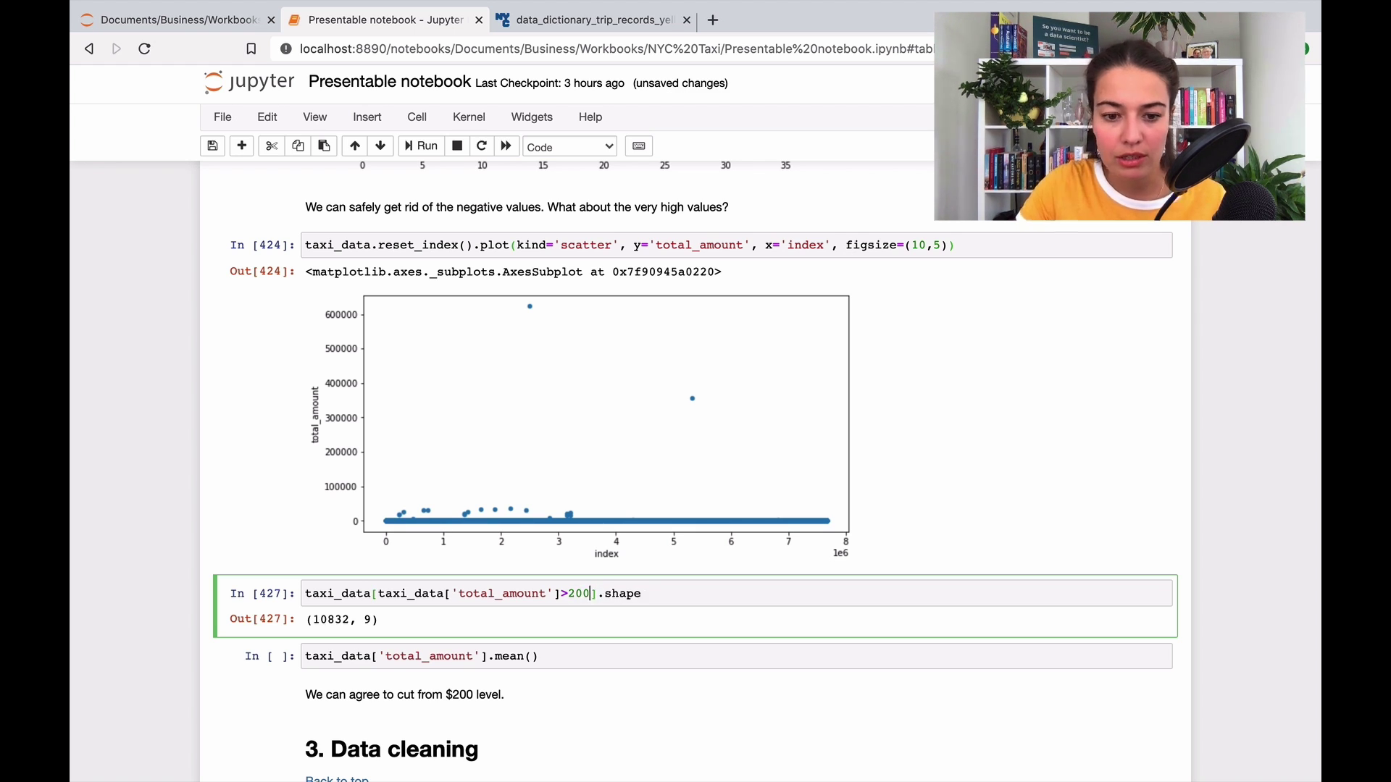
{"action": "key", "text": "shift+Return"}
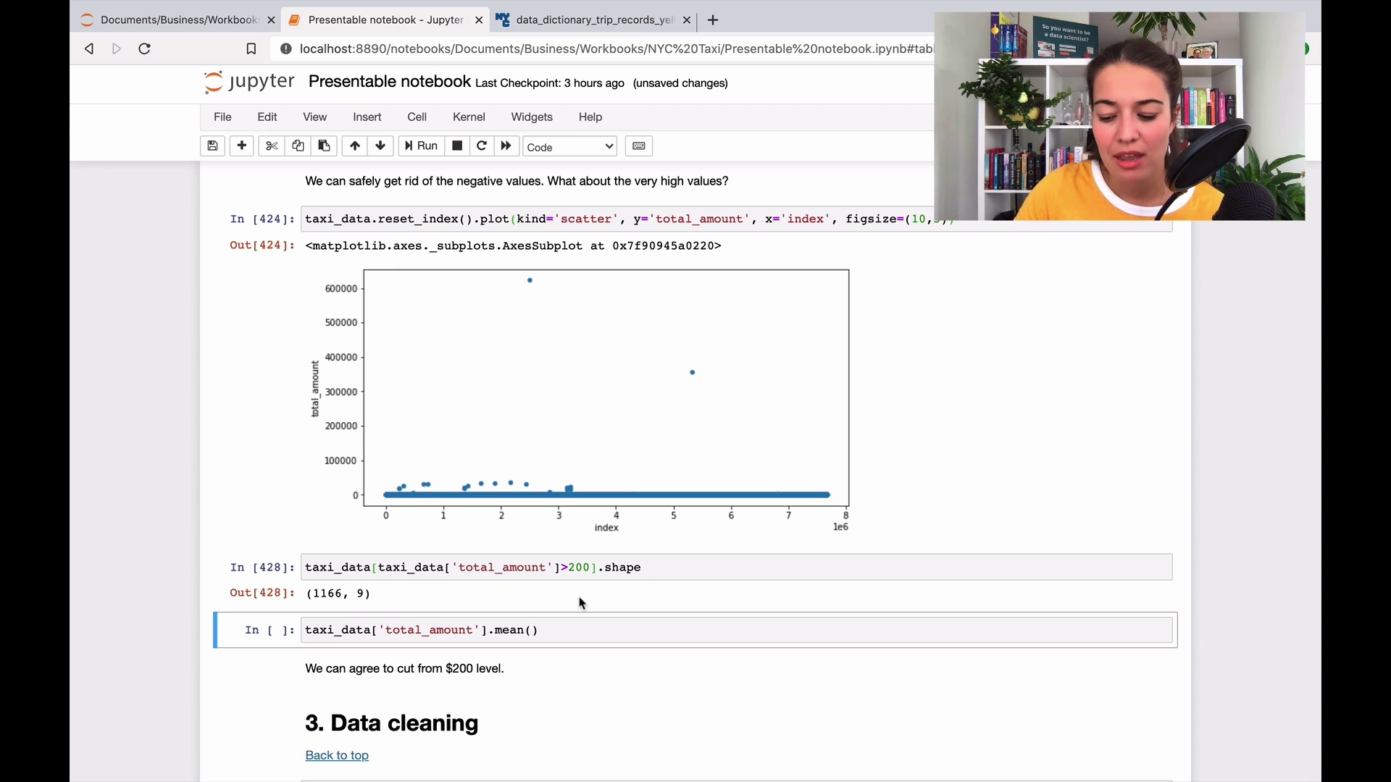
Compute the mean total_amount, which is about 15.68
{"action": "key", "text": "shift+Return"}
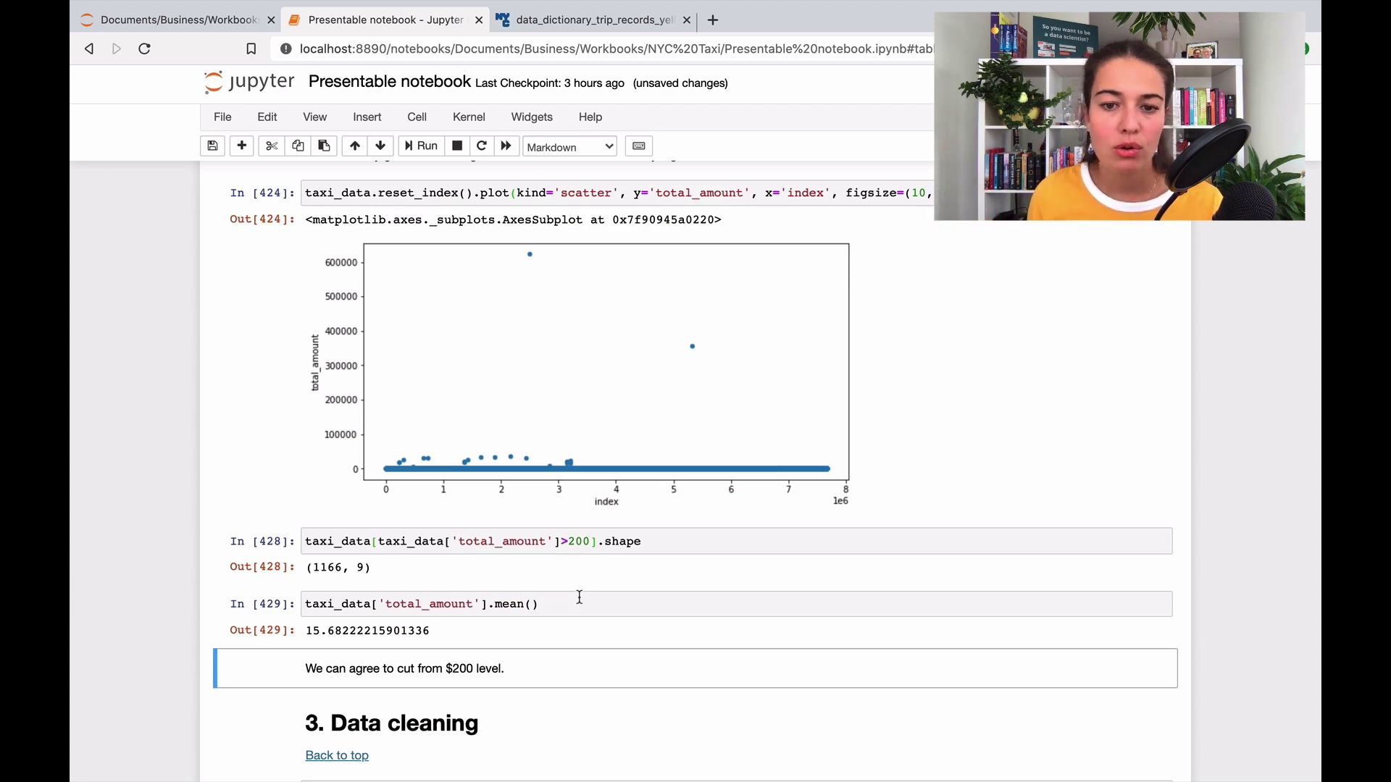